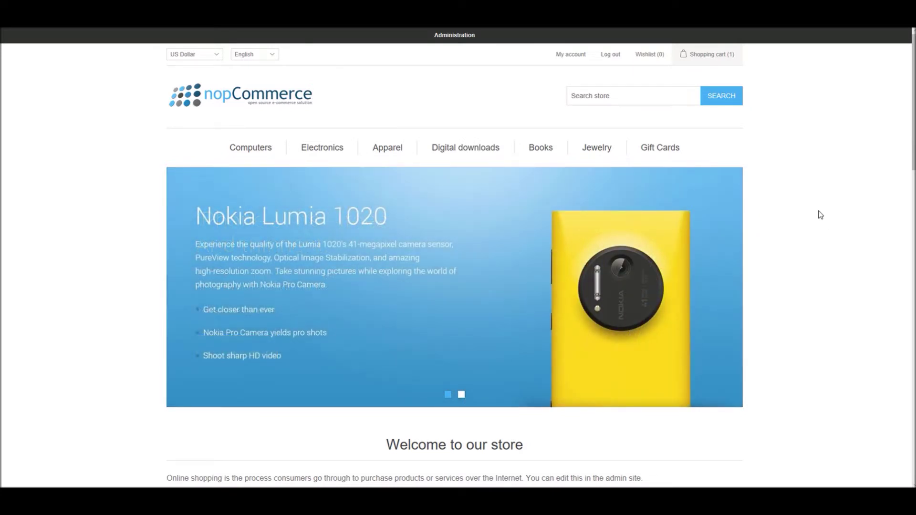
Go from the storefront's Administration bar to the nopCommerce admin Dashboard
{"action": "left_click", "coordinate": [234, 32]}
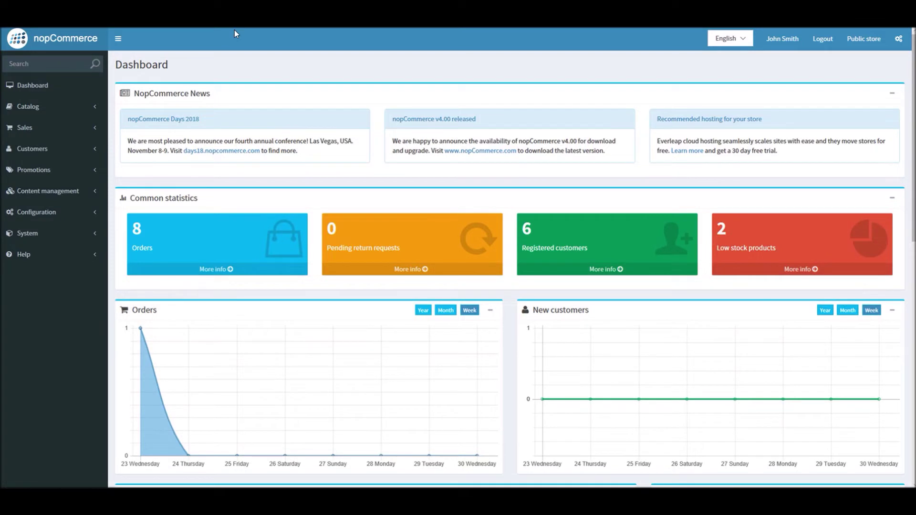
Check Forums enabled under Configuration > Settings > Forum settings and save
{"action": "left_click", "coordinate": [51, 218]}
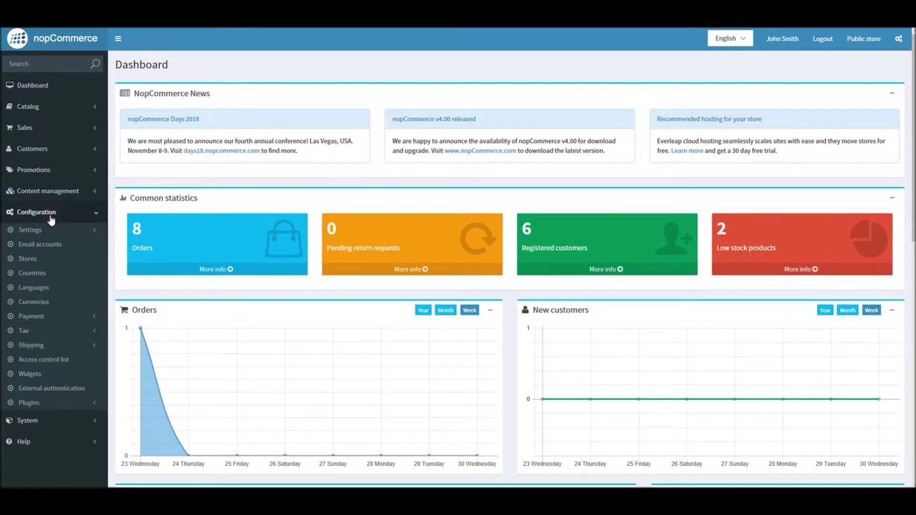
{"action": "left_click", "coordinate": [51, 235]}
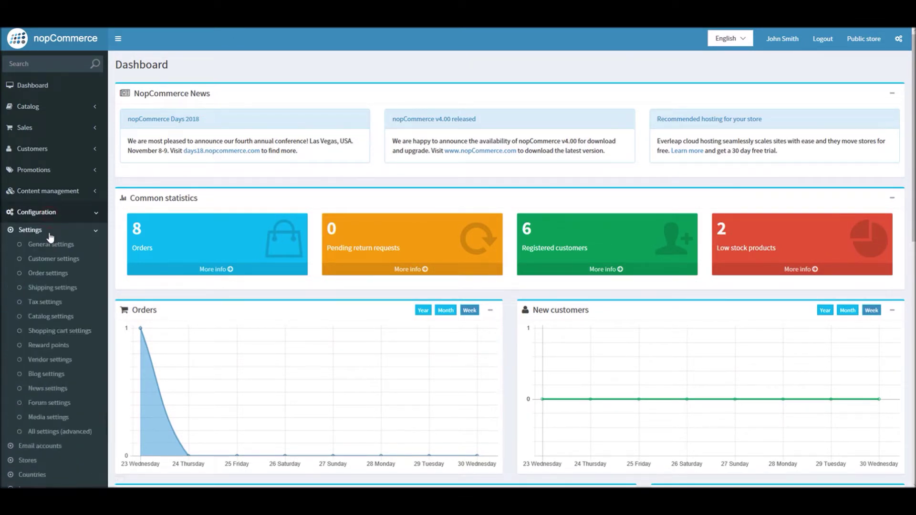
{"action": "left_click", "coordinate": [51, 403]}
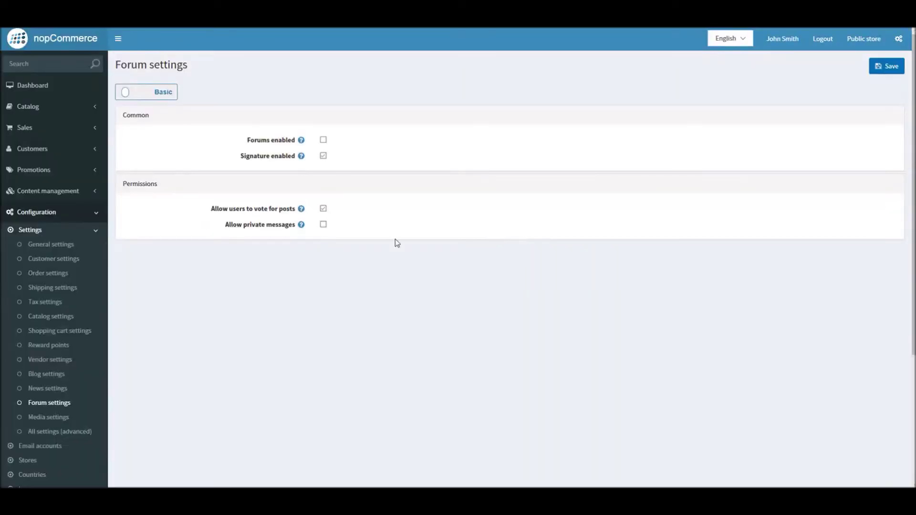
{"action": "left_click", "coordinate": [324, 141]}
{"action": "left_click", "coordinate": [884, 69]}
{"action": "left_click", "coordinate": [863, 38]}
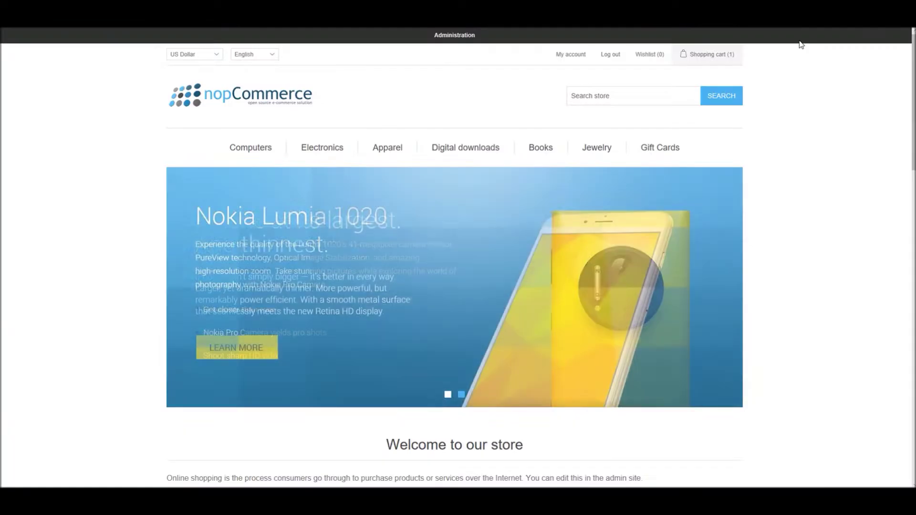
{"action": "left_click_drag", "start_coordinate": [912, 108], "coordinate": [854, 442]}
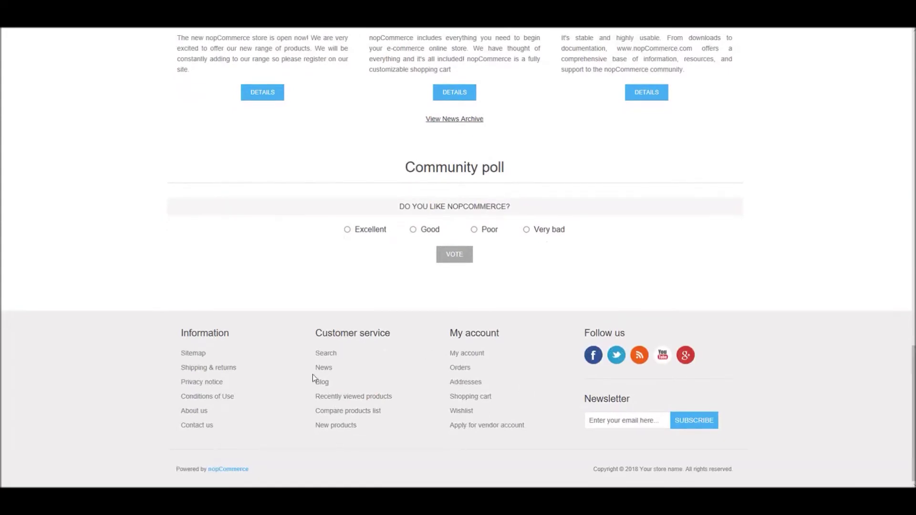
{"action": "key", "text": "F5"}
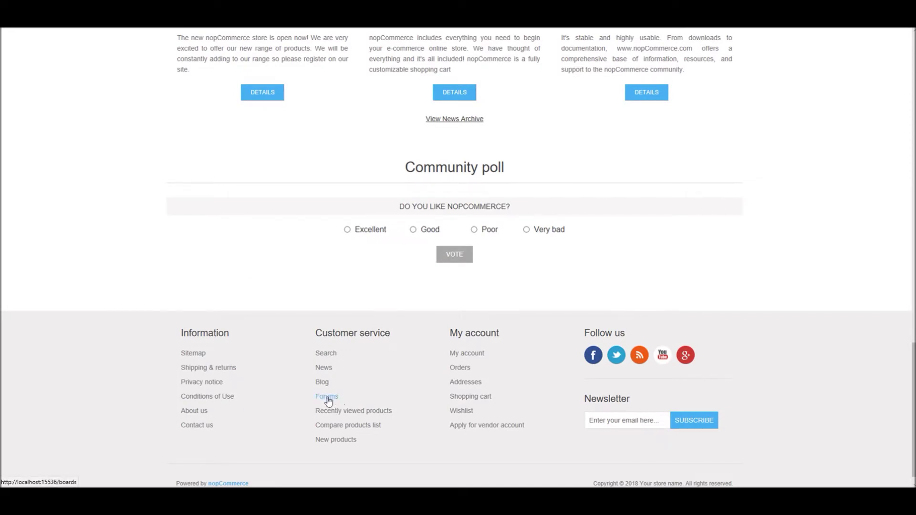
{"action": "left_click", "coordinate": [327, 397]}
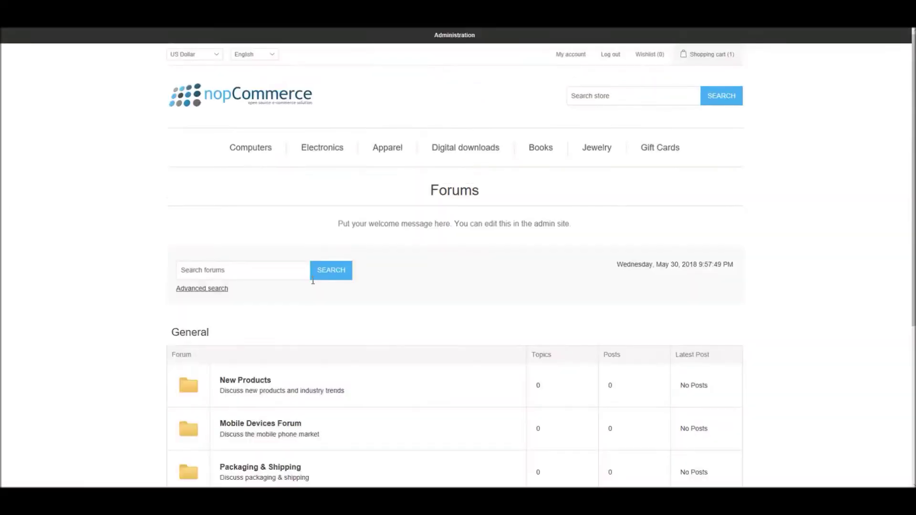
{"action": "left_click_drag", "start_coordinate": [908, 111], "coordinate": [907, 175]}
{"action": "left_click", "coordinate": [908, 176]}
{"action": "scroll", "coordinate": [891, 251], "scroll_direction": "down", "scroll_amount": 3}
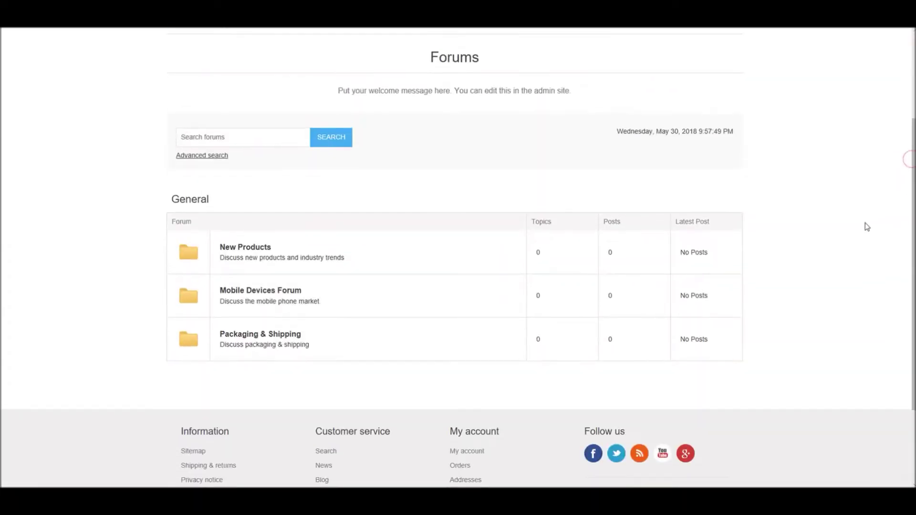
{"action": "key", "text": "ctrl+Tab"}
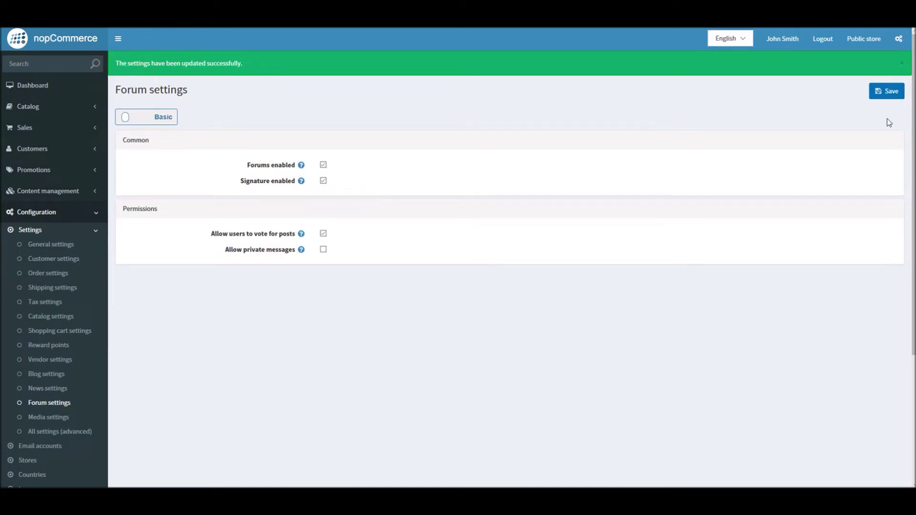
{"action": "scroll", "coordinate": [911, 126], "scroll_direction": "down", "scroll_amount": 2}
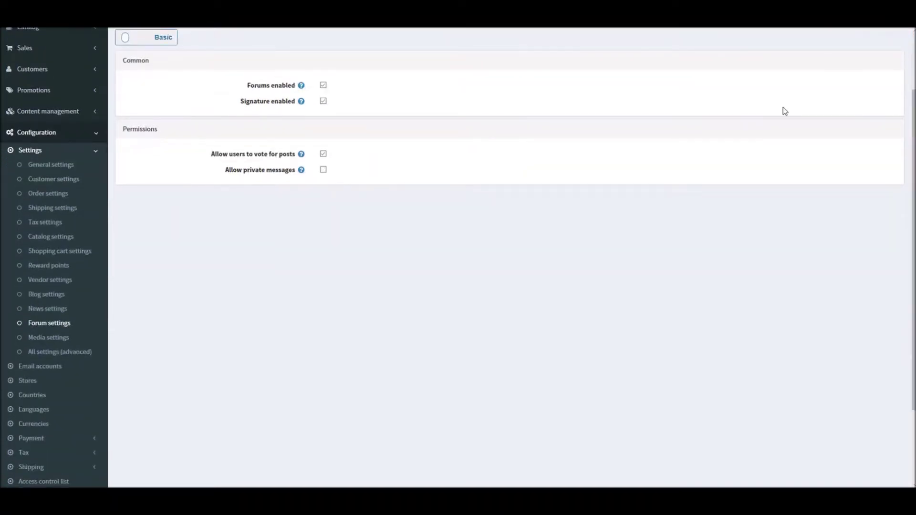
{"action": "key", "text": "ctrl+Tab"}
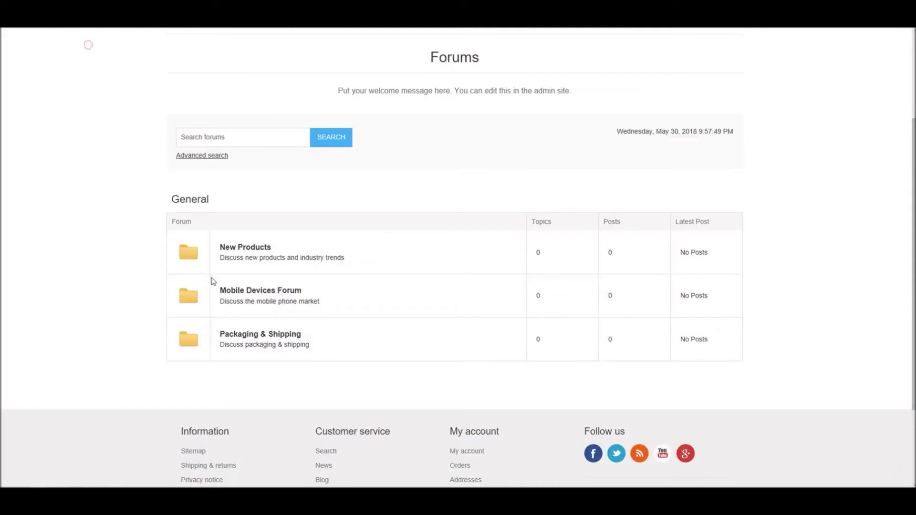
{"action": "key", "text": "ctrl+Tab"}
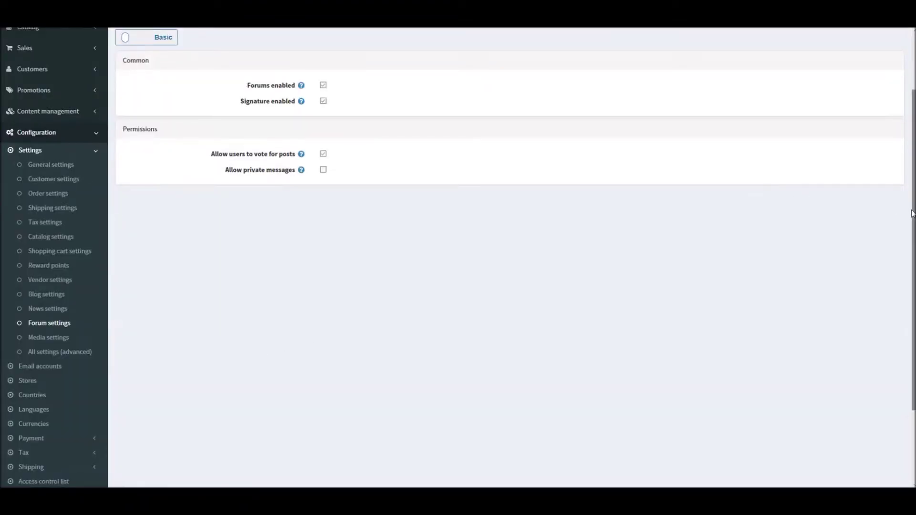
{"action": "scroll", "coordinate": [912, 195], "scroll_direction": "up", "scroll_amount": 1}
{"action": "scroll", "coordinate": [912, 196], "scroll_direction": "up", "scroll_amount": 1}
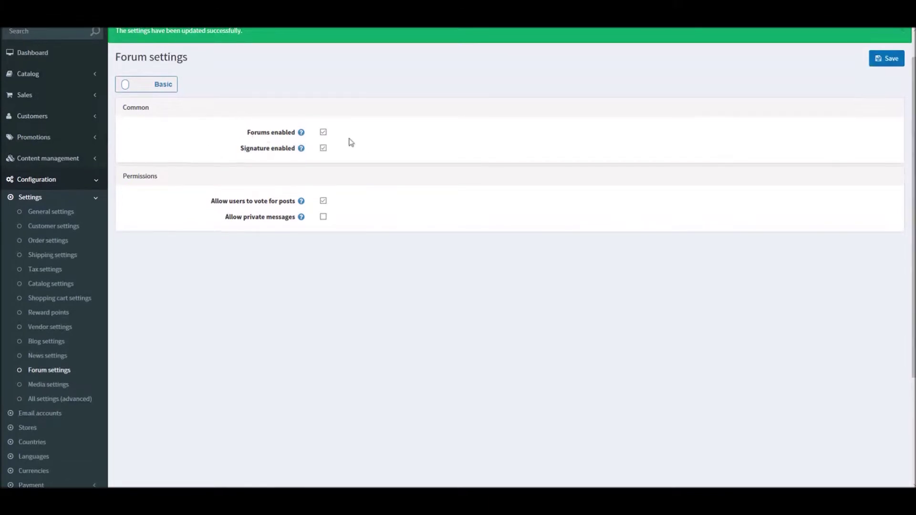
{"action": "left_click_drag", "start_coordinate": [908, 189], "coordinate": [903, 255]}
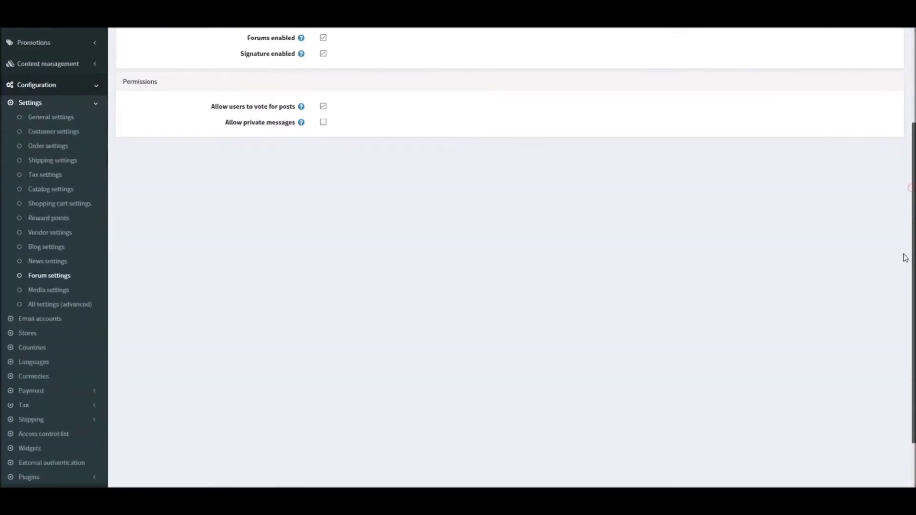
Open Content management > Forums, review the General group's three forums, and start a new forum group
{"action": "left_click", "coordinate": [61, 65]}
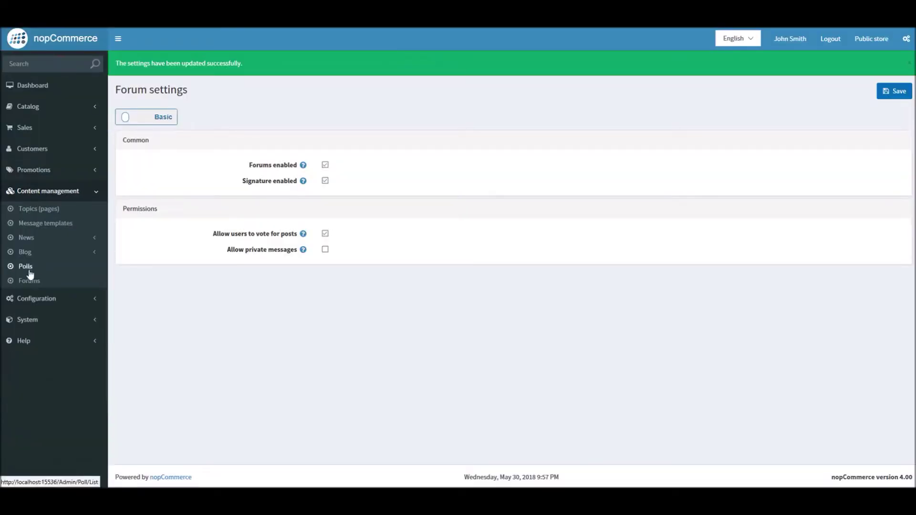
{"action": "left_click", "coordinate": [34, 282]}
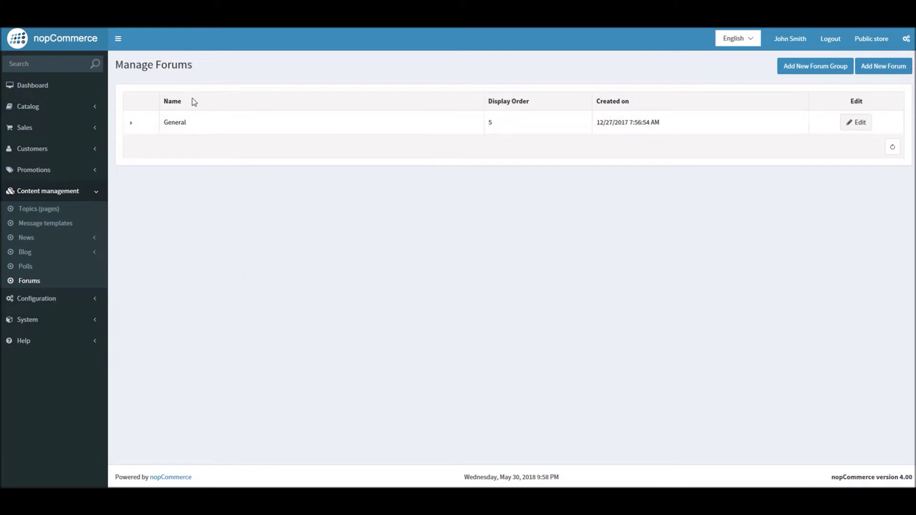
{"action": "left_click", "coordinate": [130, 123]}
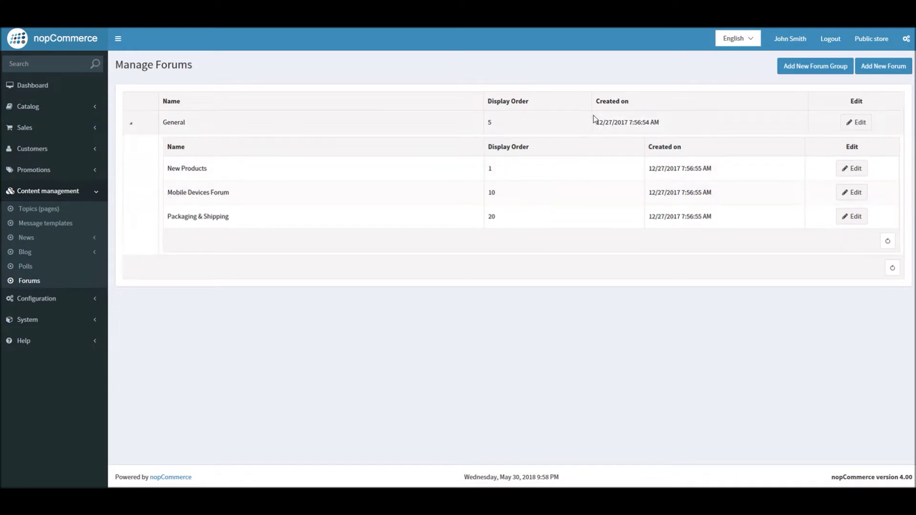
{"action": "left_click", "coordinate": [131, 124]}
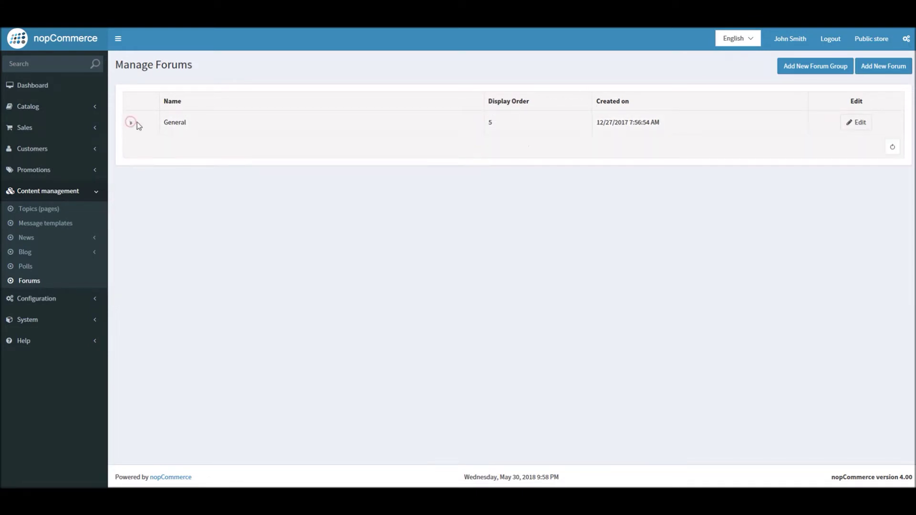
{"action": "left_click", "coordinate": [820, 70]}
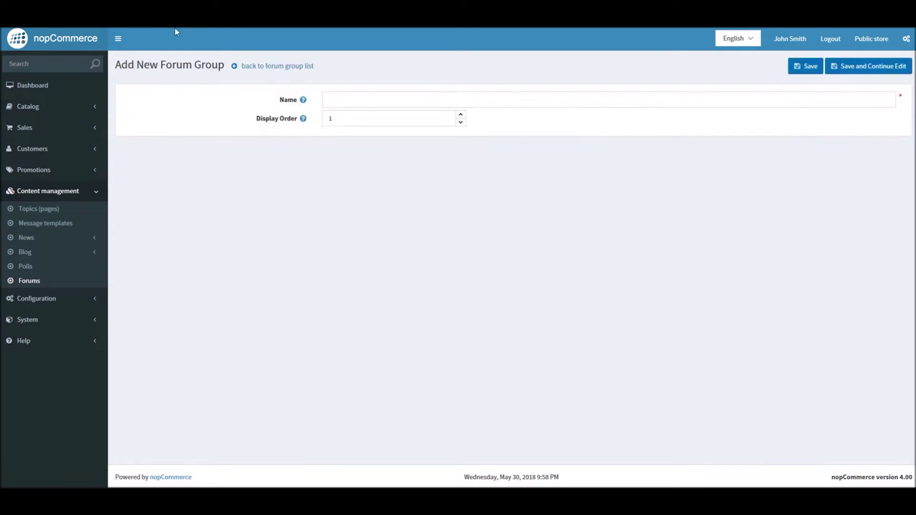
Save forum group 'New Products and Services' with display order 2
{"action": "left_click", "coordinate": [366, 97]}
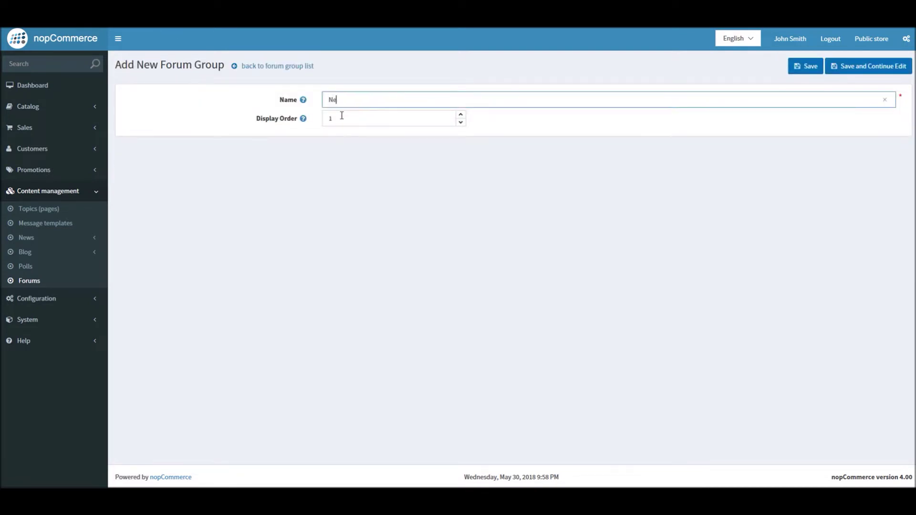
{"action": "type", "text": "New Products and Services"}
{"action": "double_click", "coordinate": [324, 117]}
{"action": "type", "text": "2"}
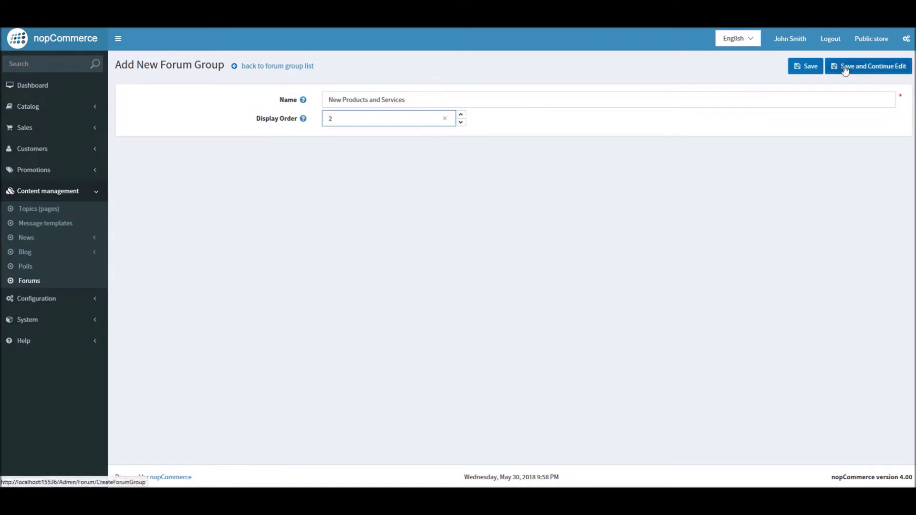
{"action": "left_click", "coordinate": [811, 67]}
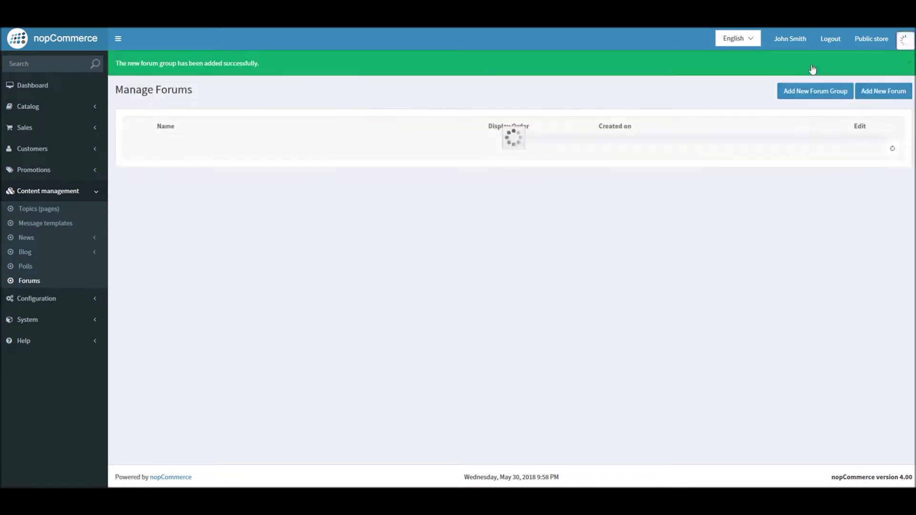
Start a new forum and assign it to the New Products and Services group
{"action": "left_click", "coordinate": [130, 149]}
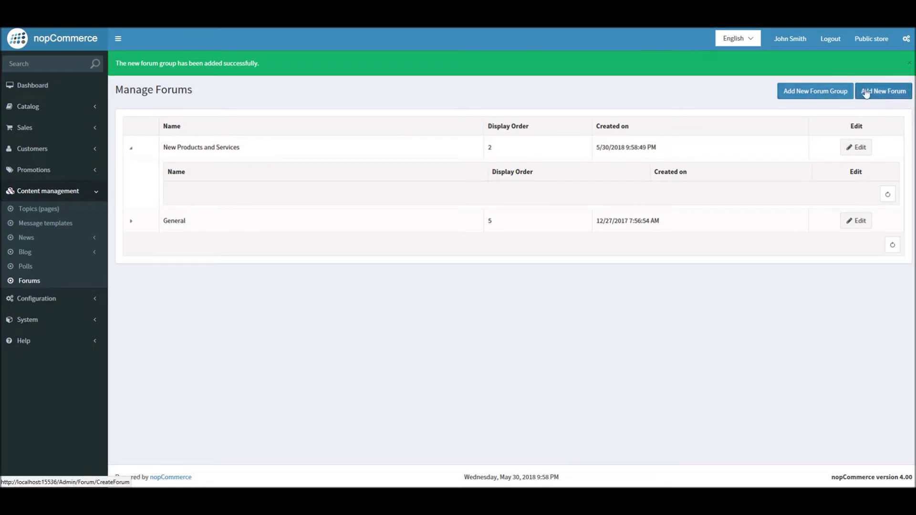
{"action": "left_click", "coordinate": [884, 92]}
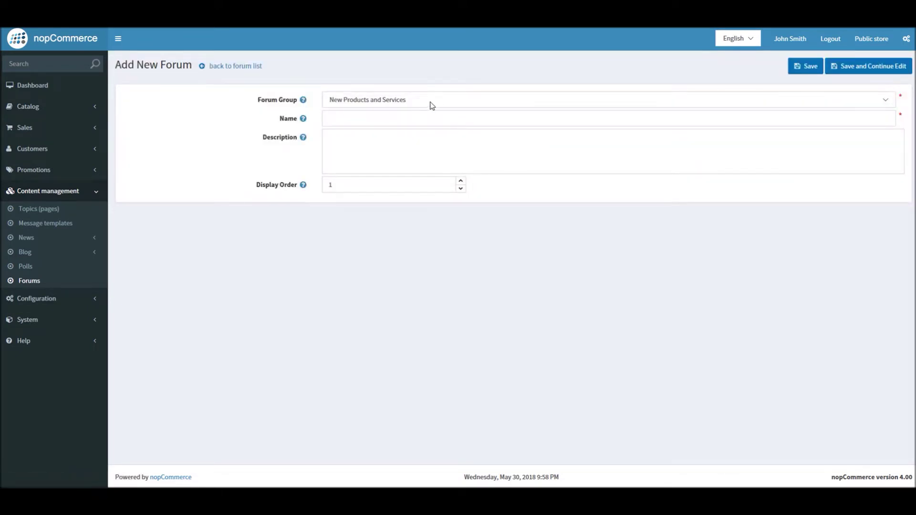
{"action": "left_click", "coordinate": [431, 105]}
{"action": "left_click", "coordinate": [371, 101]}
{"action": "left_click", "coordinate": [371, 101]}
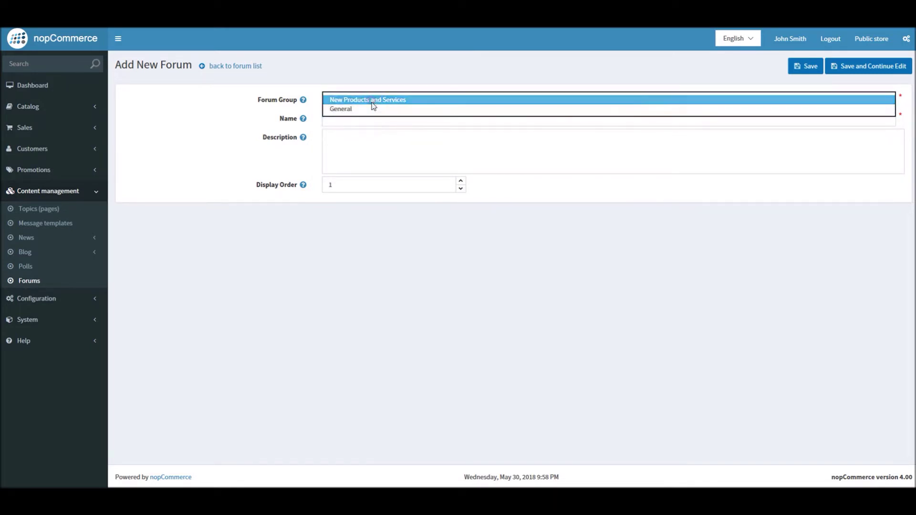
{"action": "left_click", "coordinate": [409, 100]}
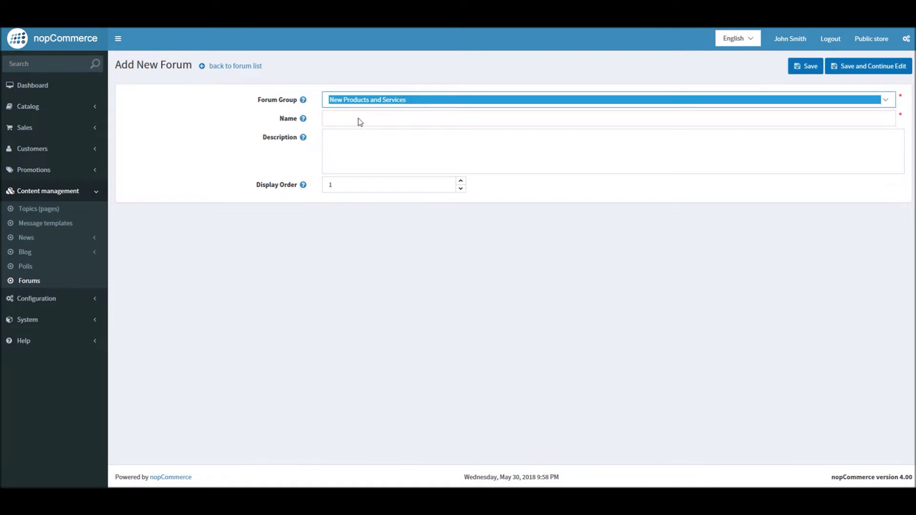
Name the forum Keyboard, describe it 'Ask questions about keyboard', and save
{"action": "left_click", "coordinate": [360, 122]}
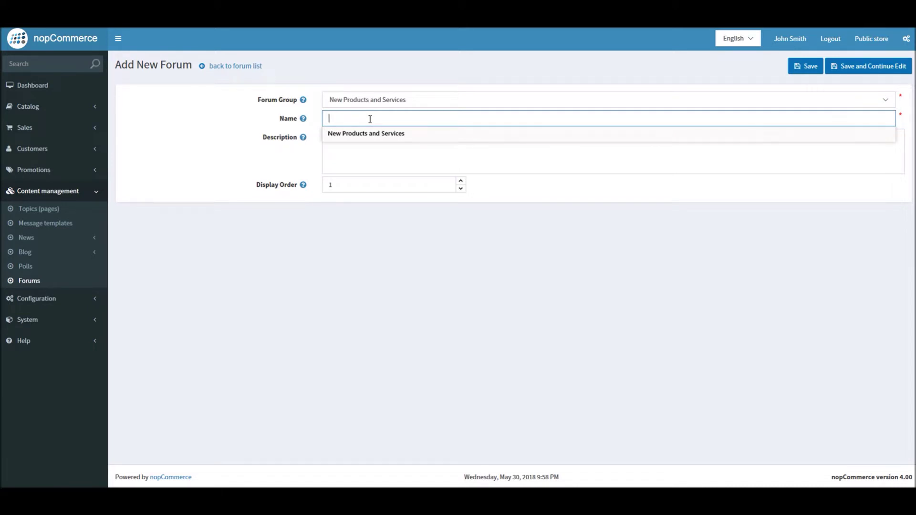
{"action": "type", "text": "Keyboard"}
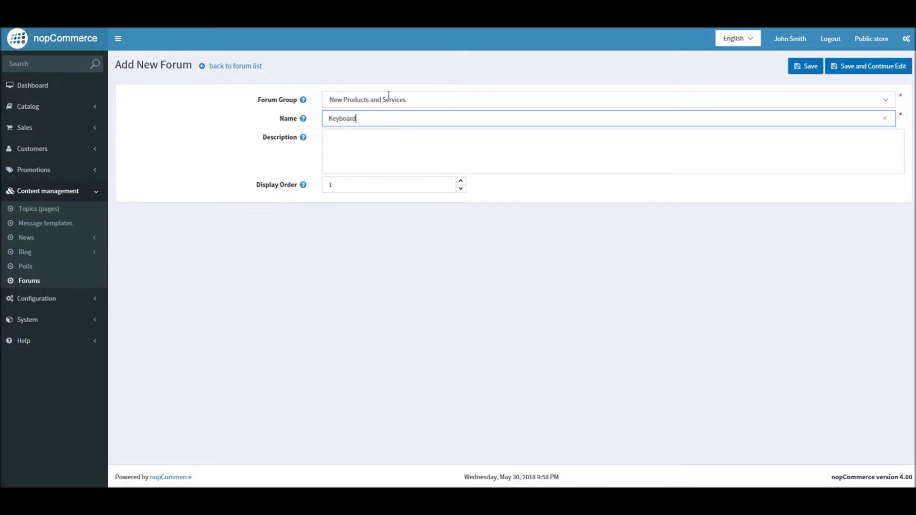
{"action": "left_click", "coordinate": [360, 154]}
{"action": "type", "text": "Dis"}
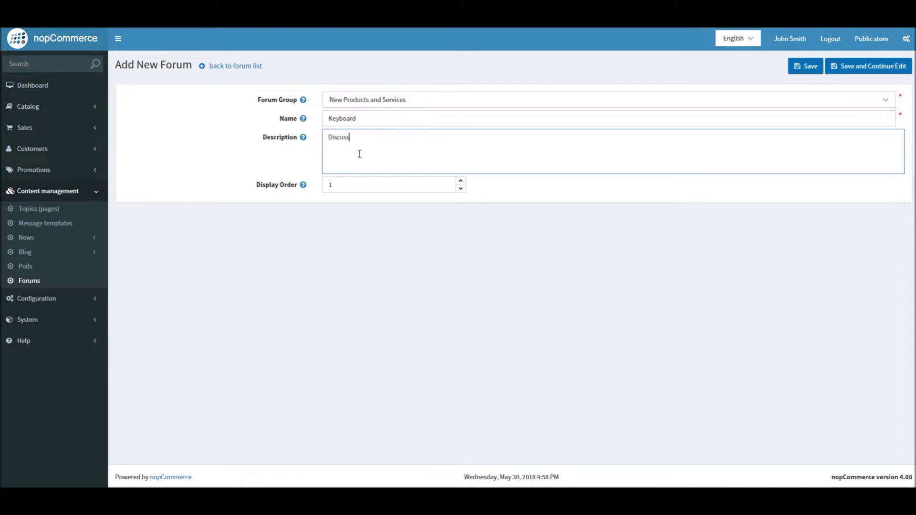
{"action": "type", "text": "cuss"}
{"action": "key", "text": "ctrl+a"}
{"action": "type", "text": "Ask questions about"}
{"action": "left_click", "coordinate": [812, 68]}
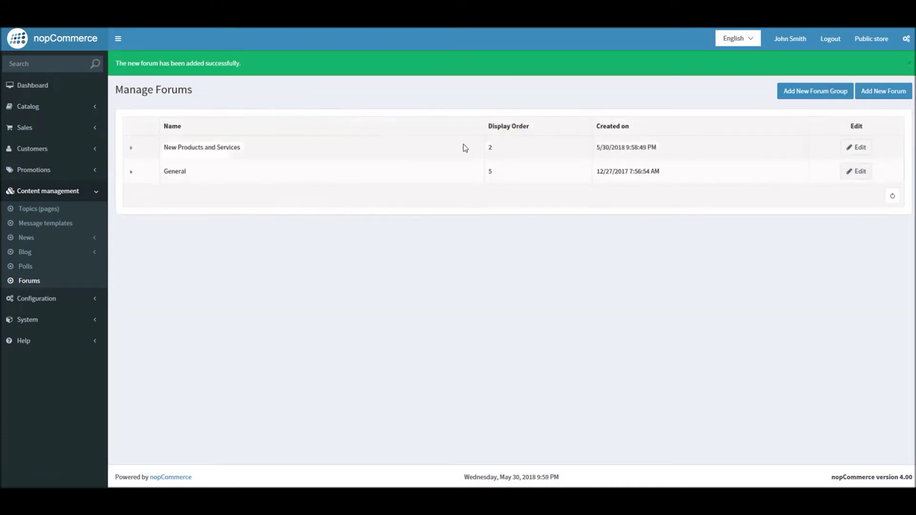
Add forum Monitors, description 'Ask questions about Monitors', display order 2, and save
{"action": "left_click", "coordinate": [131, 148]}
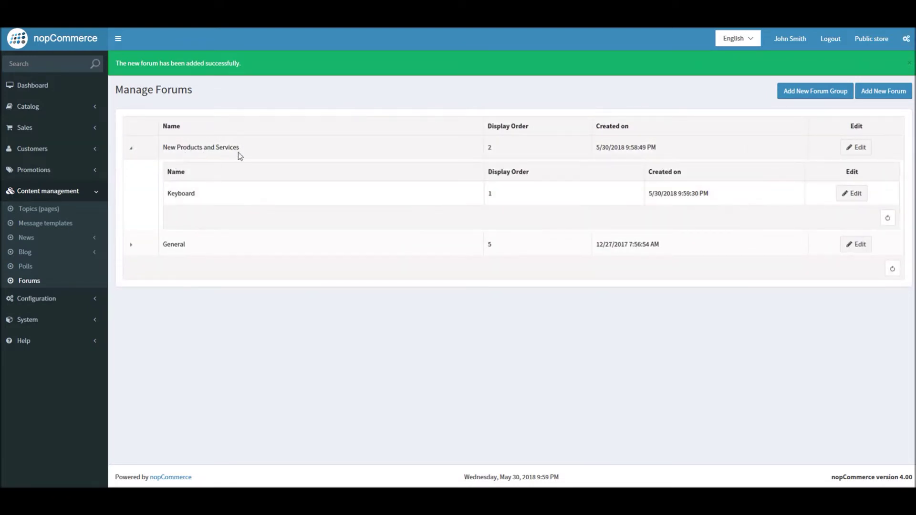
{"action": "left_click", "coordinate": [883, 91]}
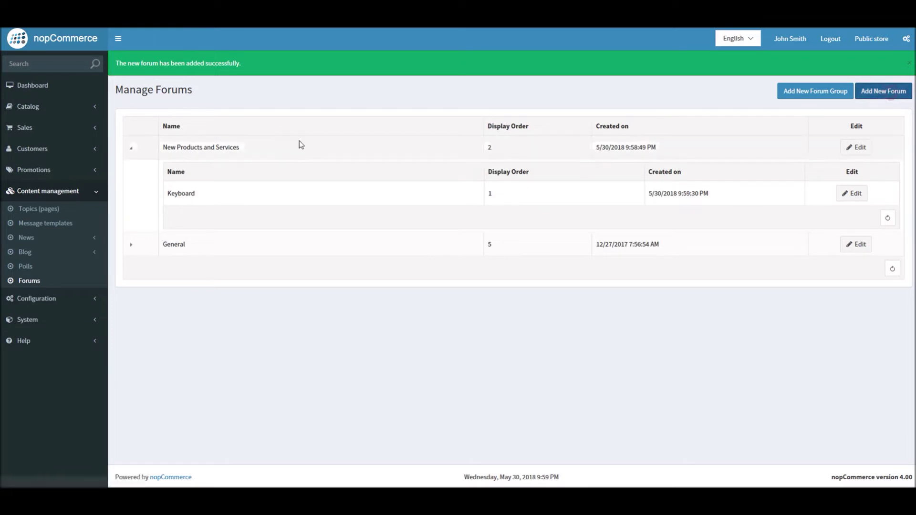
{"action": "left_click", "coordinate": [360, 119]}
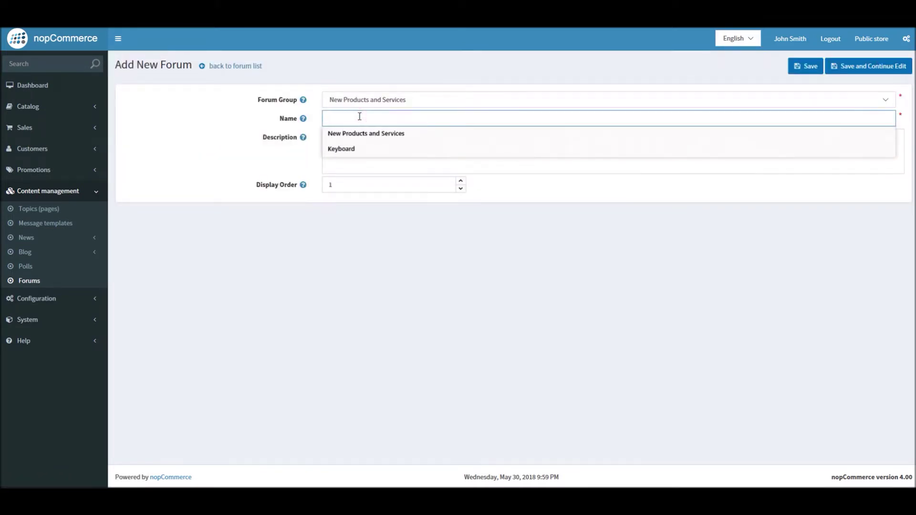
{"action": "type", "text": "Monitors"}
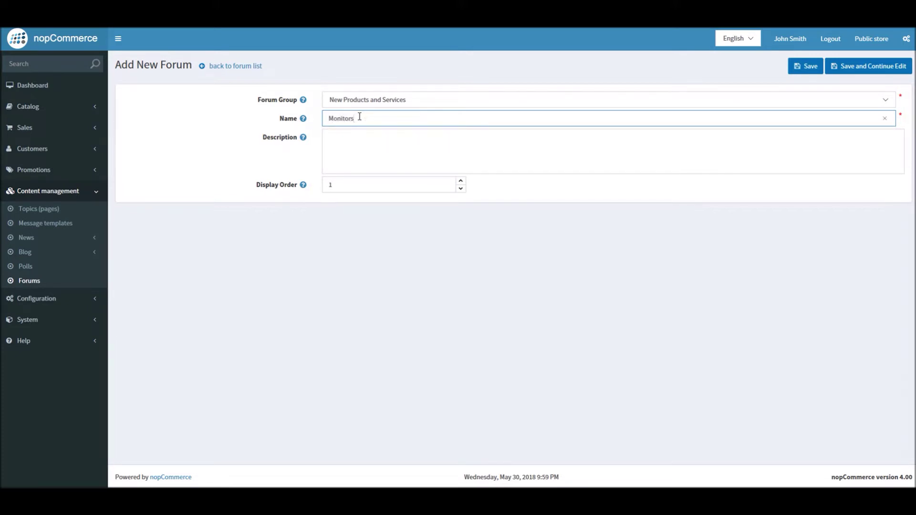
{"action": "key", "text": "Tab"}
{"action": "type", "text": "Ask questiomn"}
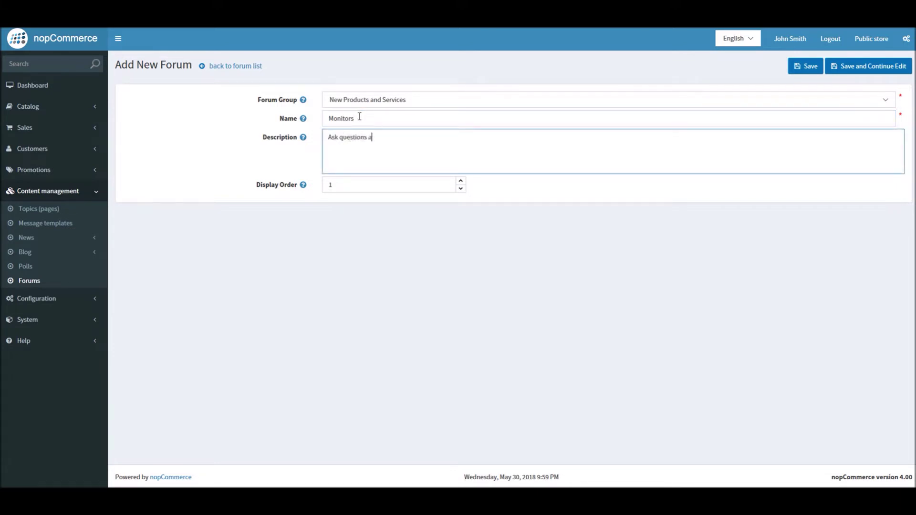
{"action": "type", "text": "bout Monitors"}
{"action": "double_click", "coordinate": [351, 186]}
{"action": "type", "text": "2"}
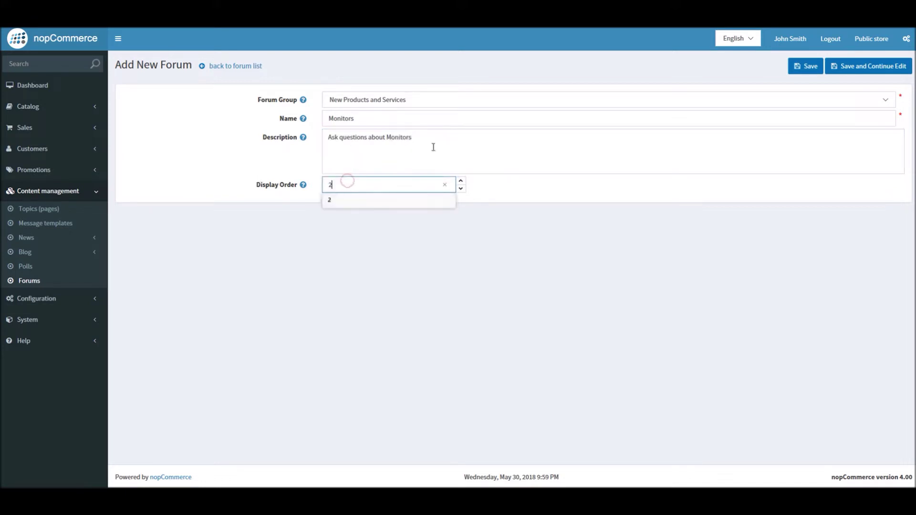
{"action": "left_click", "coordinate": [809, 66]}
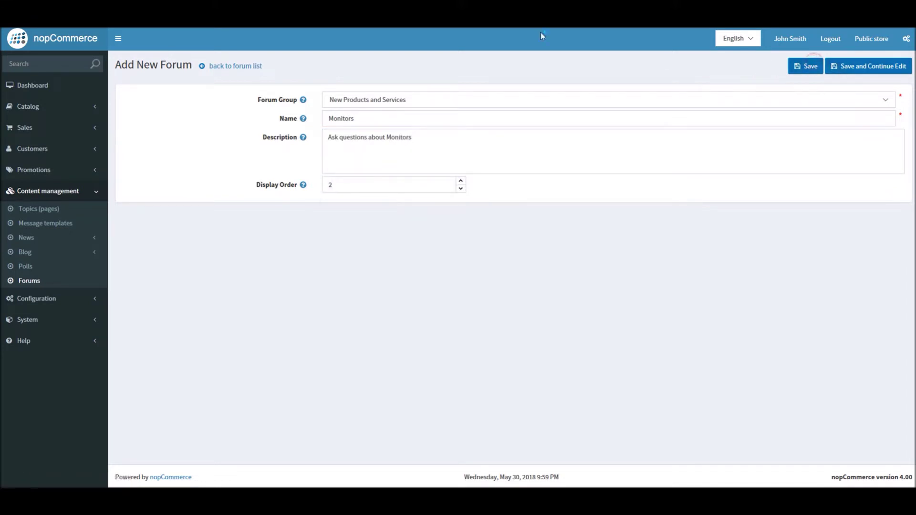
Check Monitors is listed under New Products and Services, then go to the public Forums page
{"action": "left_click", "coordinate": [130, 148]}
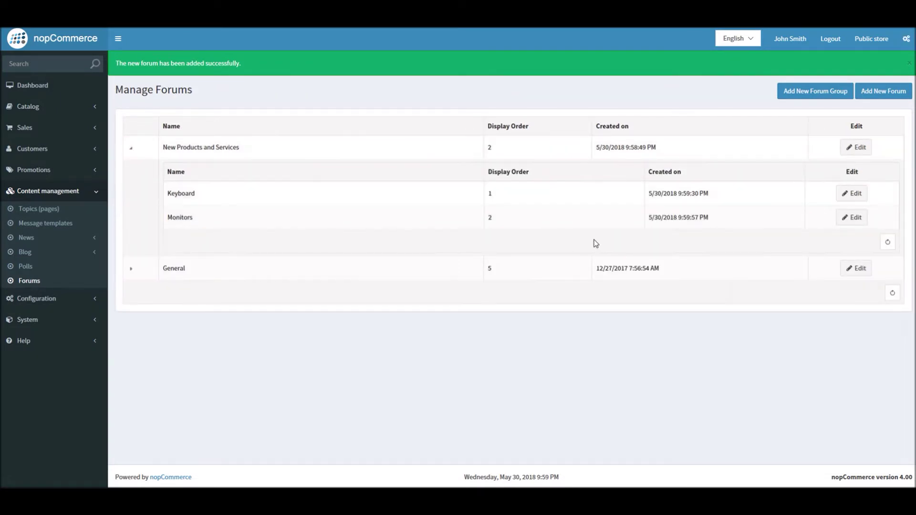
{"action": "left_click_drag", "start_coordinate": [203, 201], "coordinate": [186, 220]}
{"action": "left_click", "coordinate": [208, 160]}
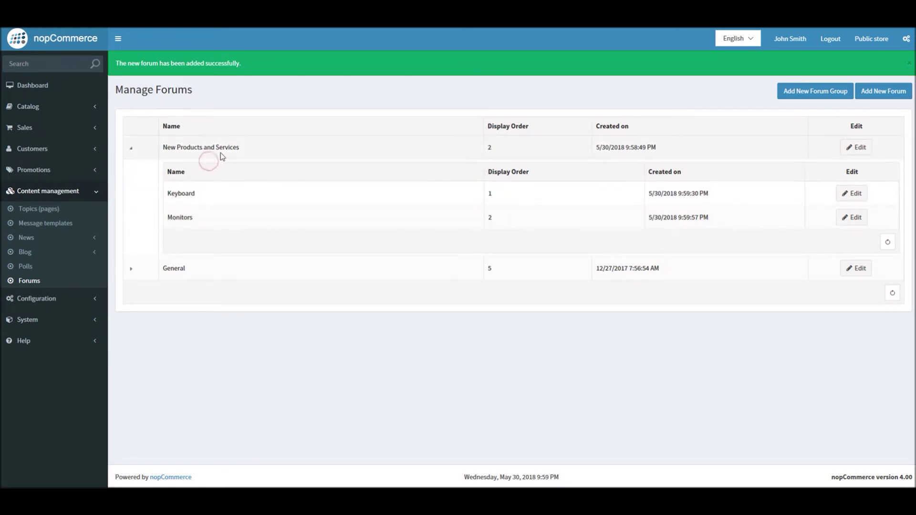
{"action": "key", "text": "ctrl+Tab"}
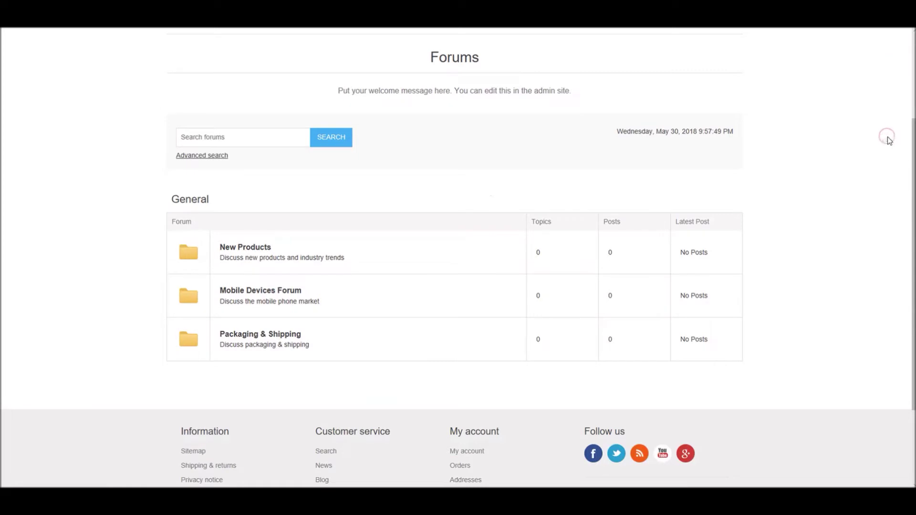
Reload the public Forums page, view the Keyboard forum, then open the Monitors forum
{"action": "key", "text": "F5"}
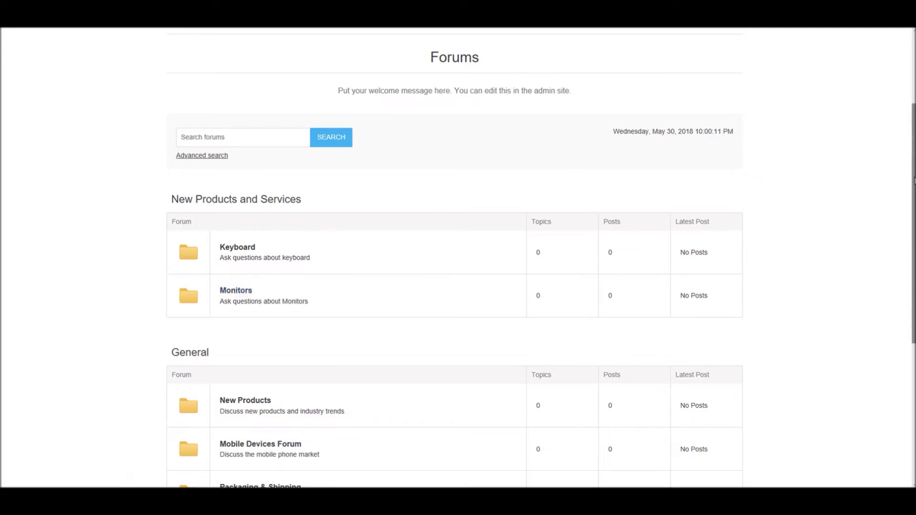
{"action": "left_click_drag", "start_coordinate": [913, 180], "coordinate": [913, 209]}
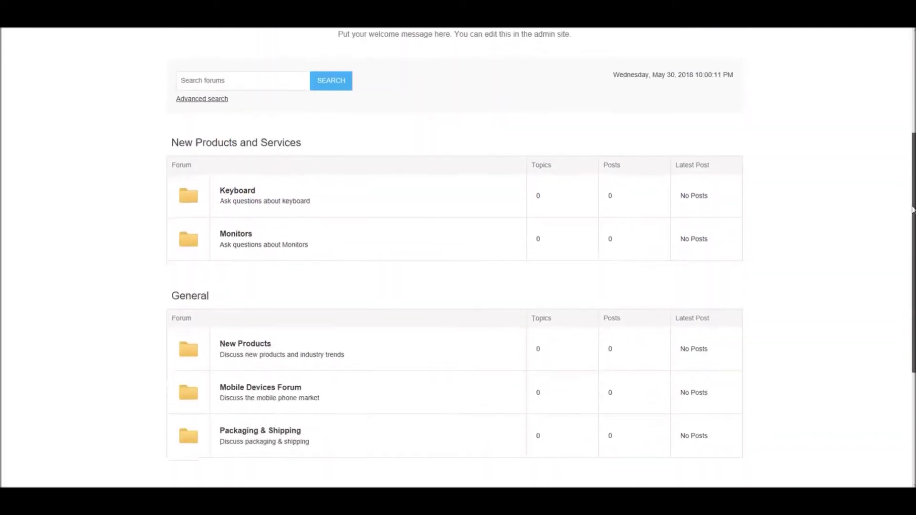
{"action": "left_click", "coordinate": [249, 192]}
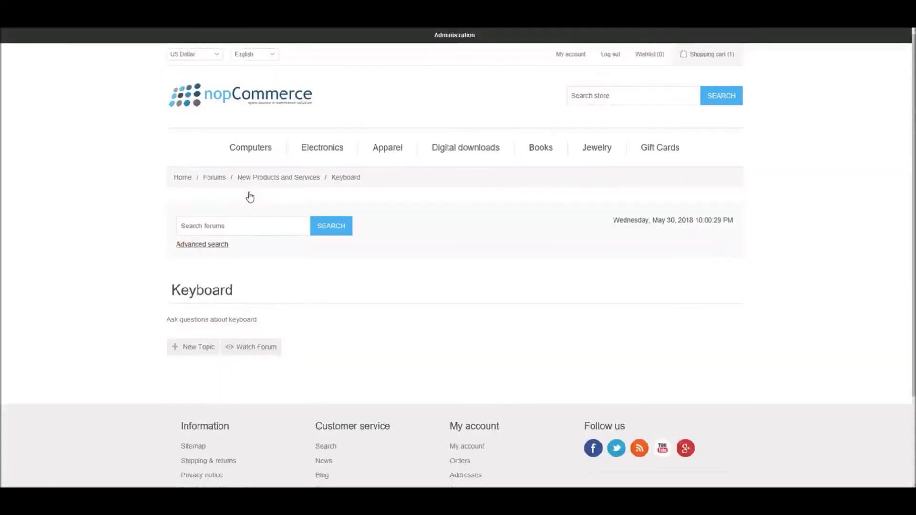
{"action": "left_click", "coordinate": [110, 258]}
{"action": "key", "text": "alt+Left"}
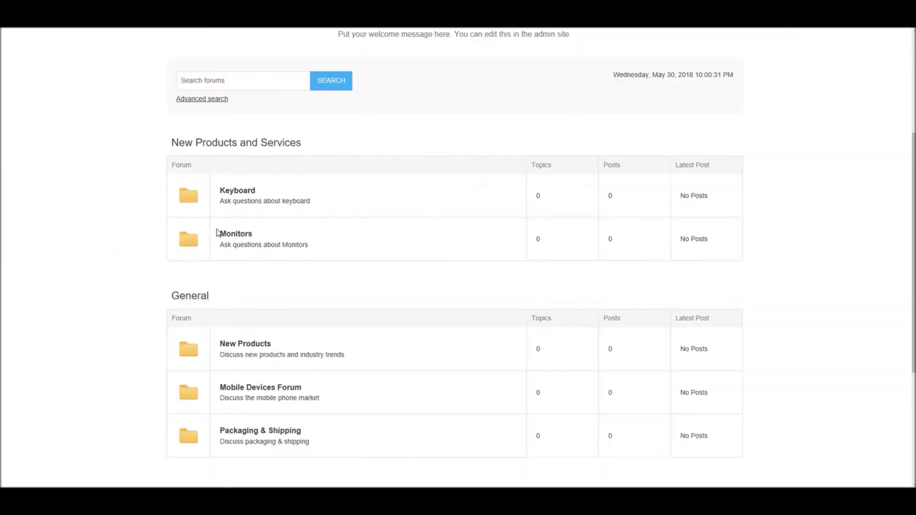
{"action": "left_click", "coordinate": [231, 235]}
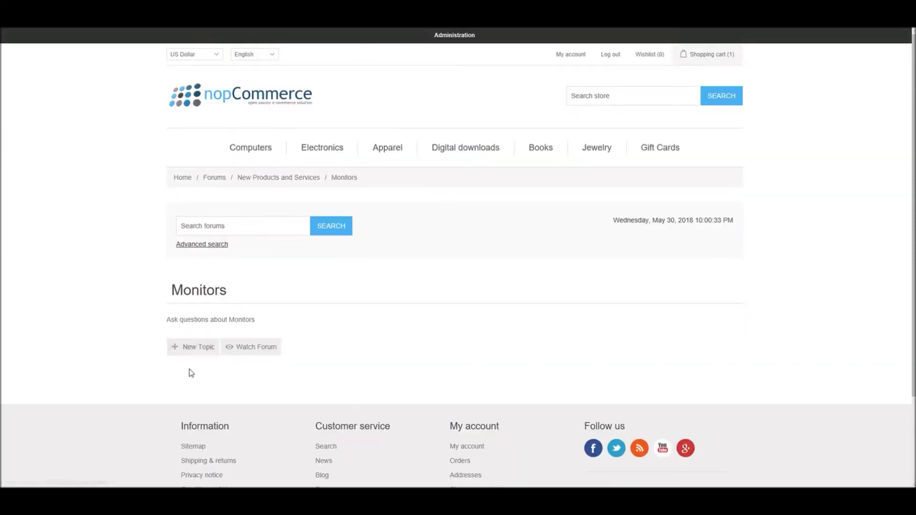
Start a new Monitors topic titled 'What is the price of ABC Monitor'
{"action": "left_click", "coordinate": [199, 348]}
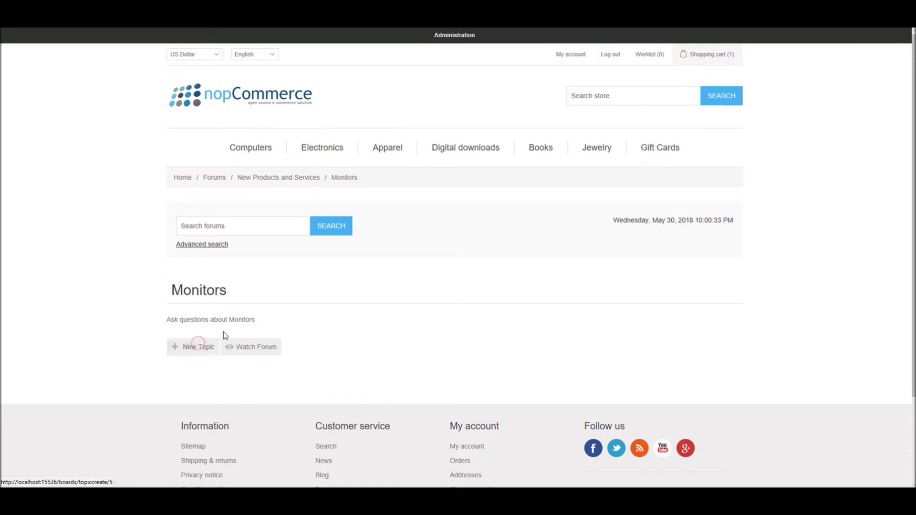
{"action": "left_click", "coordinate": [397, 274]}
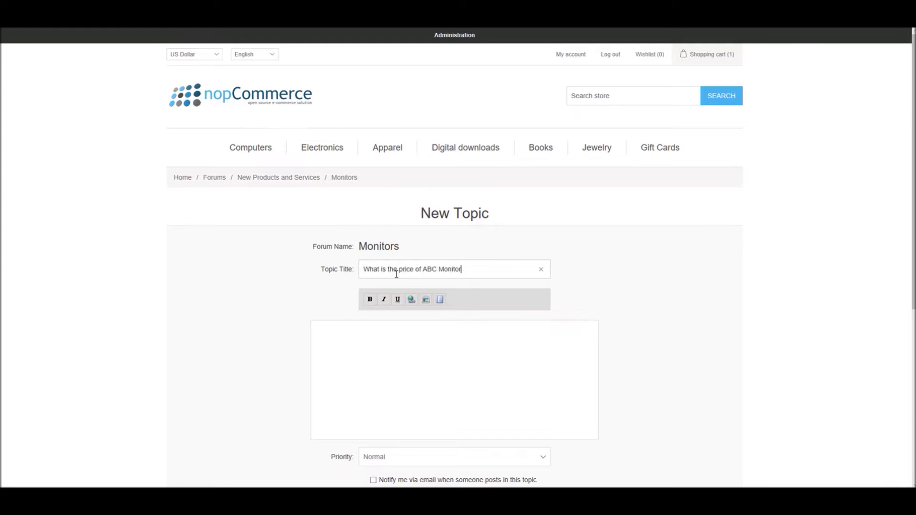
{"action": "triple_click", "coordinate": [396, 273]}
Write a message asking the ABC monitor's price, leave notifications off, and submit
{"action": "left_click", "coordinate": [417, 365]}
{"action": "type", "text": "I am interestred"}
{"action": "key", "text": "BackSpace"}
{"action": "type", "text": "ed in ABC "}
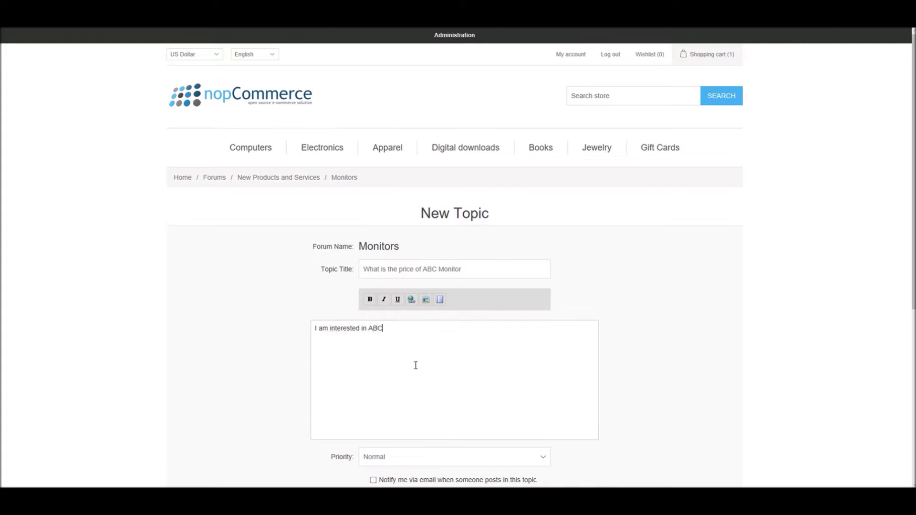
{"action": "type", "text": "monitor - what is the price?"}
{"action": "scroll", "coordinate": [900, 181], "scroll_direction": "down", "scroll_amount": 3}
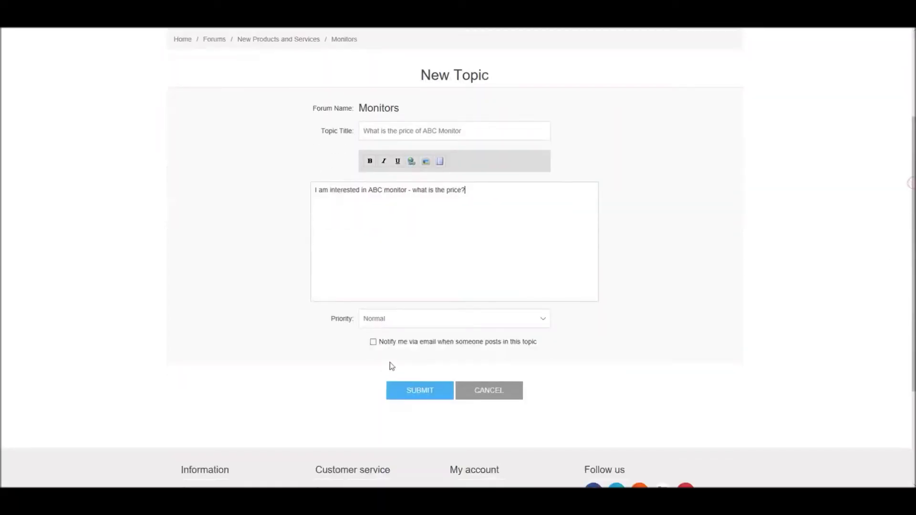
{"action": "left_click", "coordinate": [373, 342]}
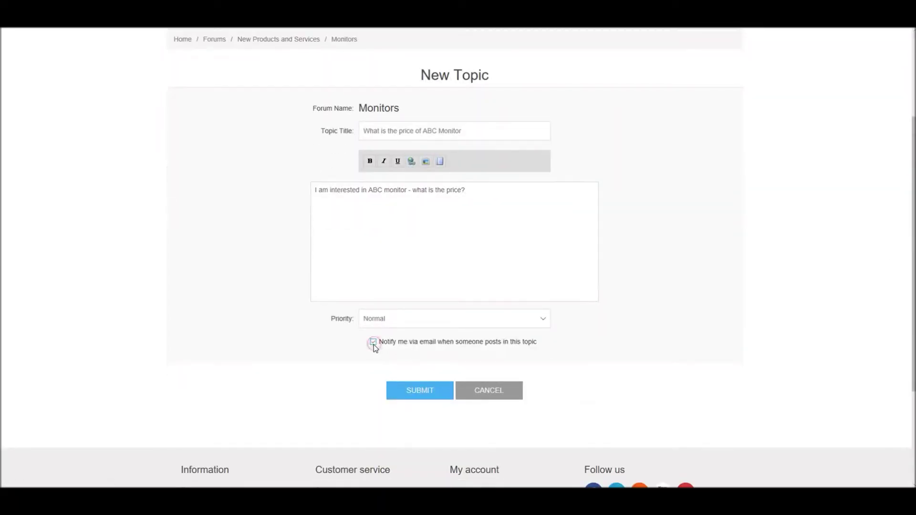
{"action": "left_click", "coordinate": [373, 342]}
{"action": "left_click", "coordinate": [427, 395]}
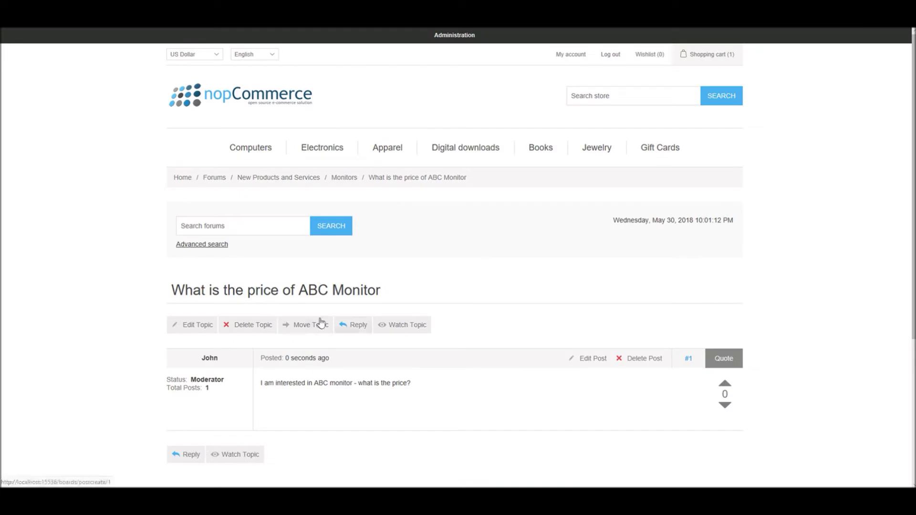
Scroll through the posted ABC Monitor topic page to review it
{"action": "scroll", "coordinate": [912, 149], "scroll_direction": "down", "scroll_amount": 3}
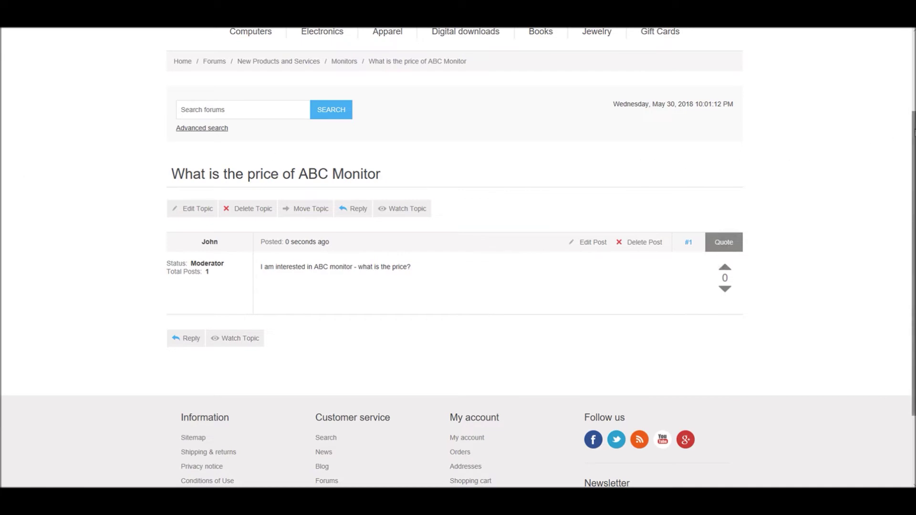
{"action": "scroll", "coordinate": [912, 125], "scroll_direction": "up", "scroll_amount": 3}
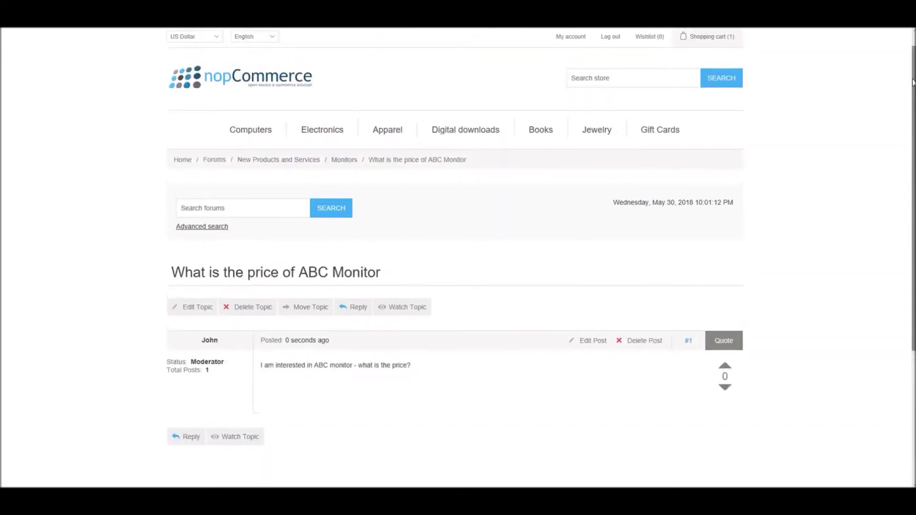
{"action": "scroll", "coordinate": [911, 124], "scroll_direction": "down", "scroll_amount": 2}
{"action": "scroll", "coordinate": [910, 124], "scroll_direction": "down", "scroll_amount": 1}
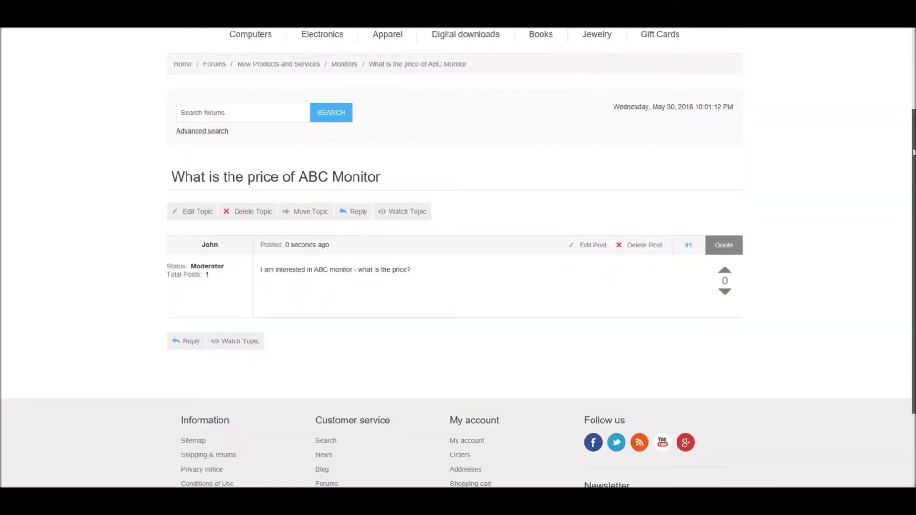
{"action": "scroll", "coordinate": [907, 113], "scroll_direction": "up", "scroll_amount": 2}
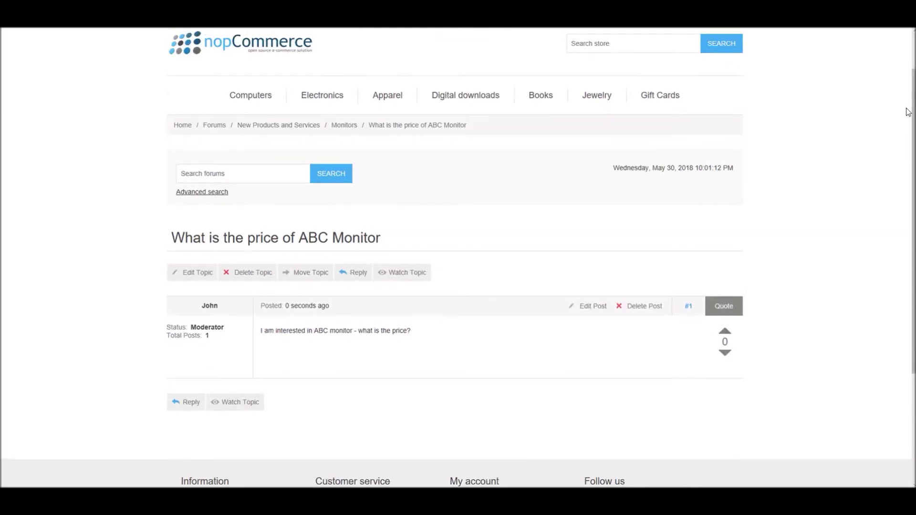
{"action": "scroll", "coordinate": [907, 85], "scroll_direction": "up", "scroll_amount": 2}
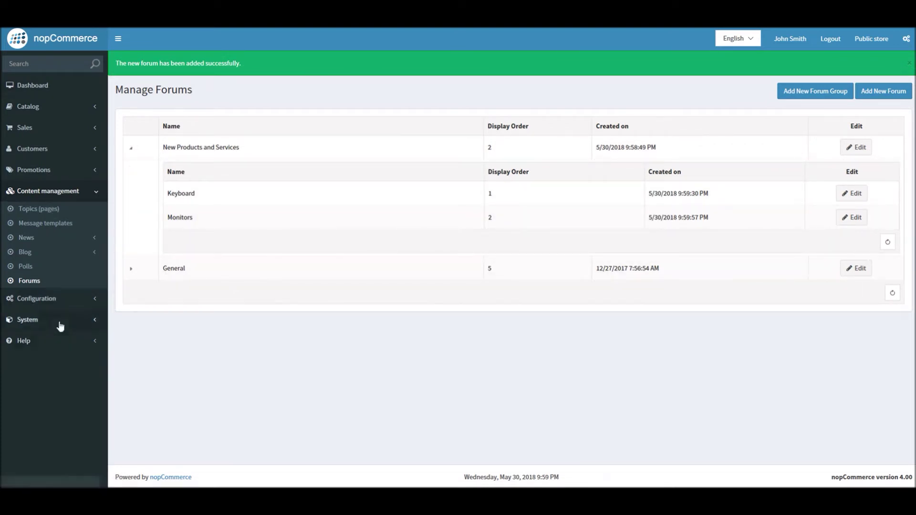
Open Forum settings under Configuration > Settings in the admin panel
{"action": "left_click", "coordinate": [52, 299]}
{"action": "left_click", "coordinate": [38, 231]}
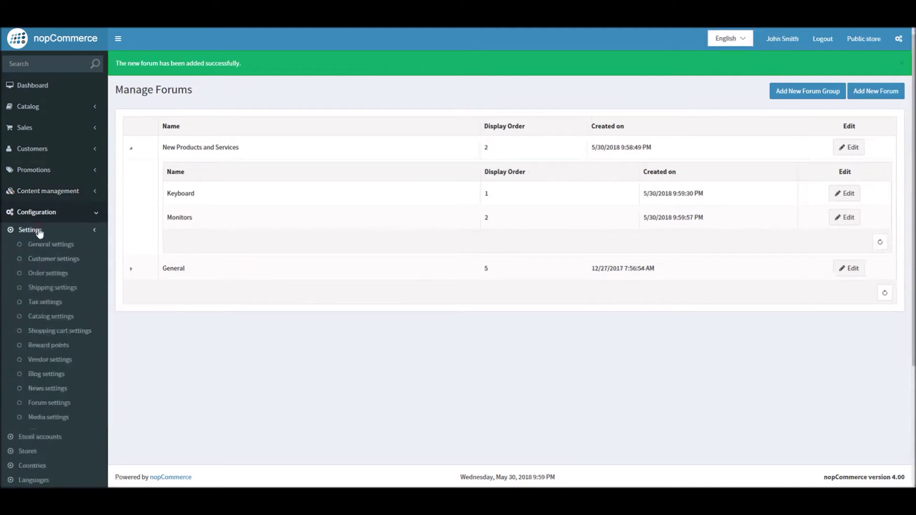
{"action": "left_click", "coordinate": [55, 404]}
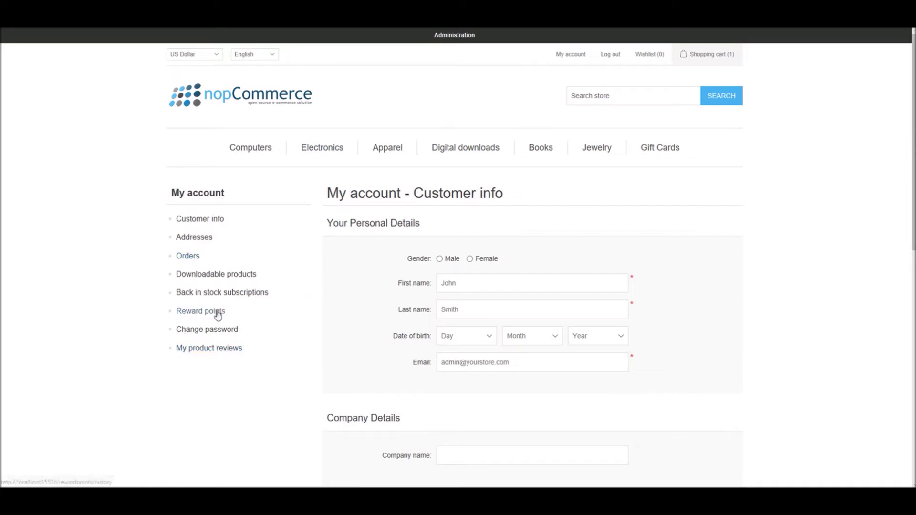
Save the customer info with the forum signature 'This is my signature'
{"action": "left_click_drag", "start_coordinate": [912, 212], "coordinate": [900, 359]}
{"action": "left_click", "coordinate": [505, 326]}
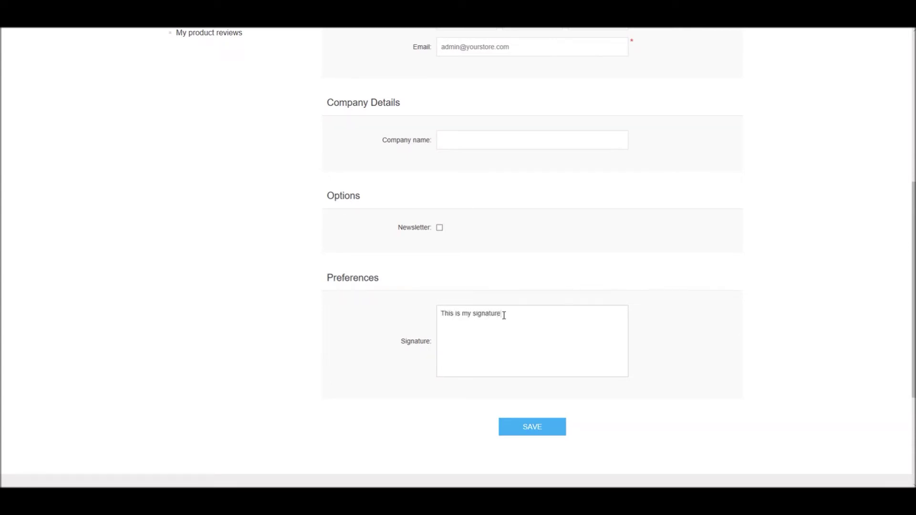
{"action": "left_click", "coordinate": [523, 427]}
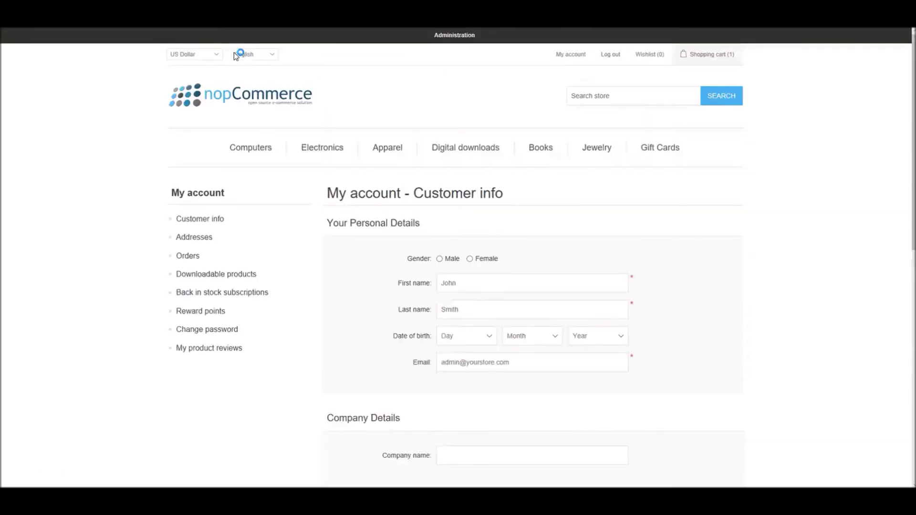
Open the store's Forums page in a new browser tab from the footer link
{"action": "scroll", "coordinate": [894, 151], "scroll_direction": "down", "scroll_amount": 10}
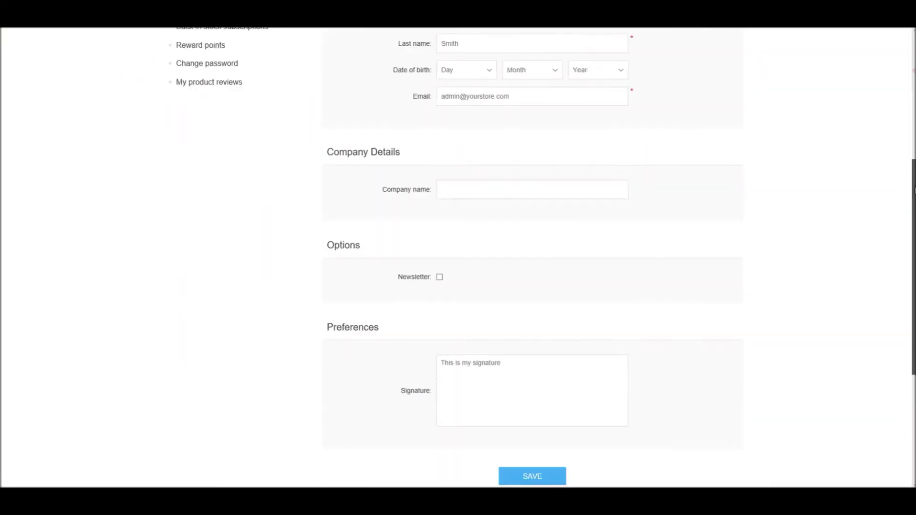
{"action": "right_click", "coordinate": [319, 383]}
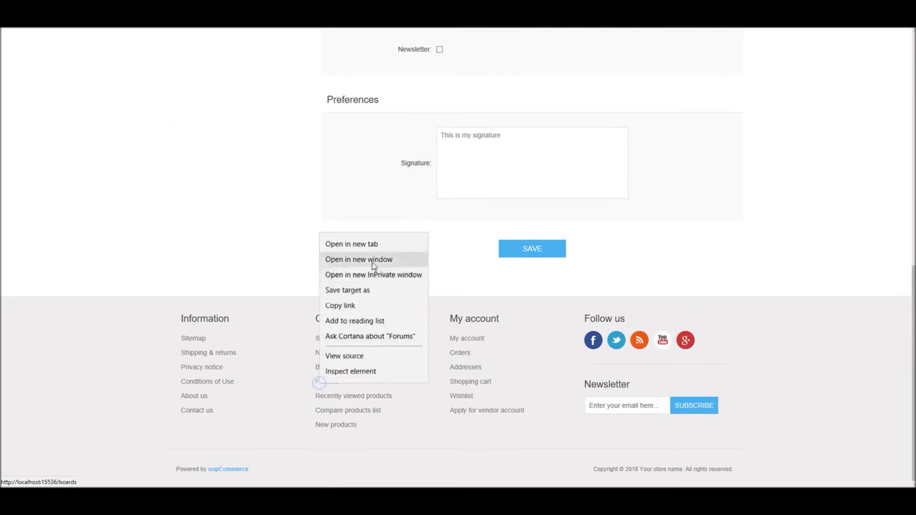
{"action": "left_click", "coordinate": [371, 243]}
In the new tab, go to the Monitors forum and open the 'What is the price of ABC Monitor' topic
{"action": "left_click", "coordinate": [236, 28]}
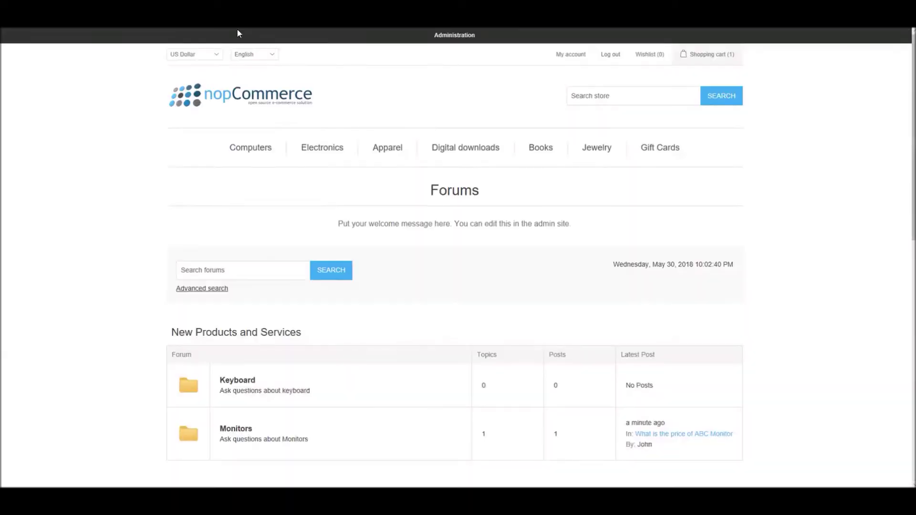
{"action": "left_click", "coordinate": [247, 379]}
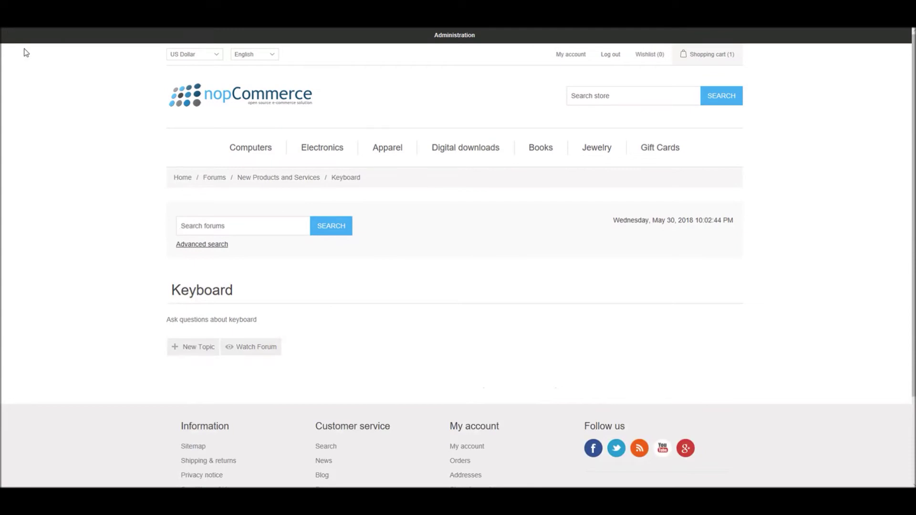
{"action": "key", "text": "alt+Left"}
{"action": "left_click", "coordinate": [242, 428]}
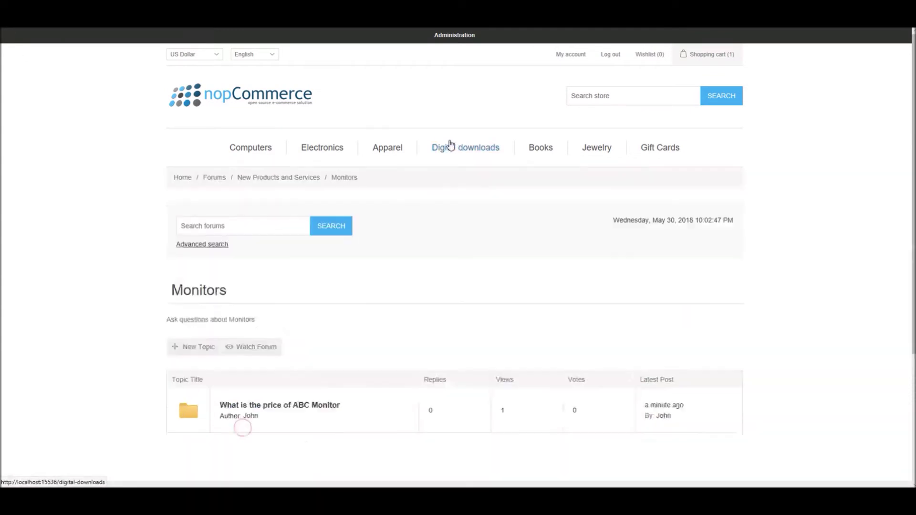
{"action": "left_click", "coordinate": [290, 402]}
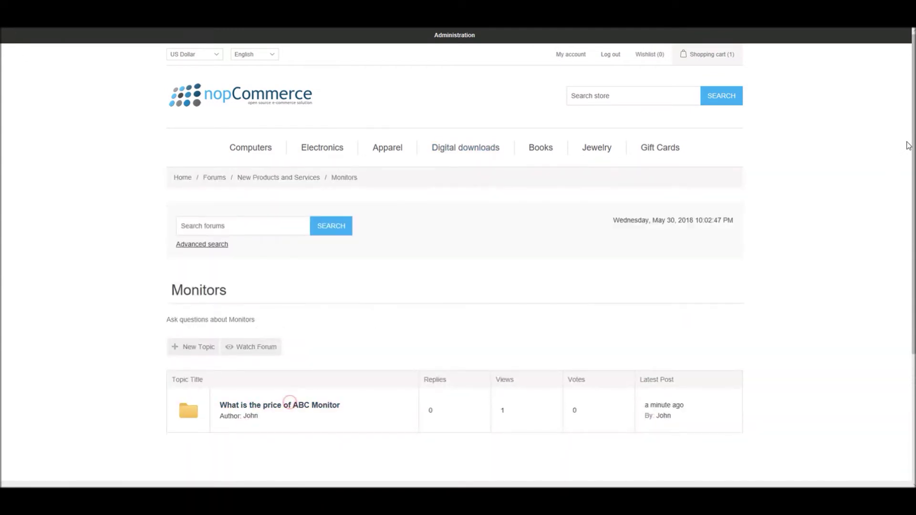
{"action": "scroll", "coordinate": [460, 266], "scroll_direction": "down", "scroll_amount": 3}
{"action": "left_click_drag", "start_coordinate": [341, 302], "coordinate": [261, 302]}
{"action": "left_click", "coordinate": [338, 298]}
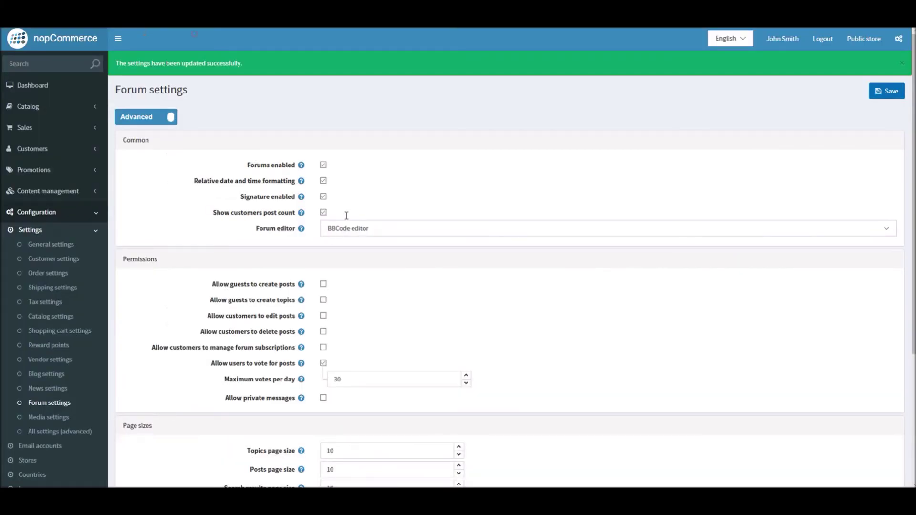
Enable Show customers post count and keep BBCode editor as the forum editor
{"action": "left_click", "coordinate": [324, 213]}
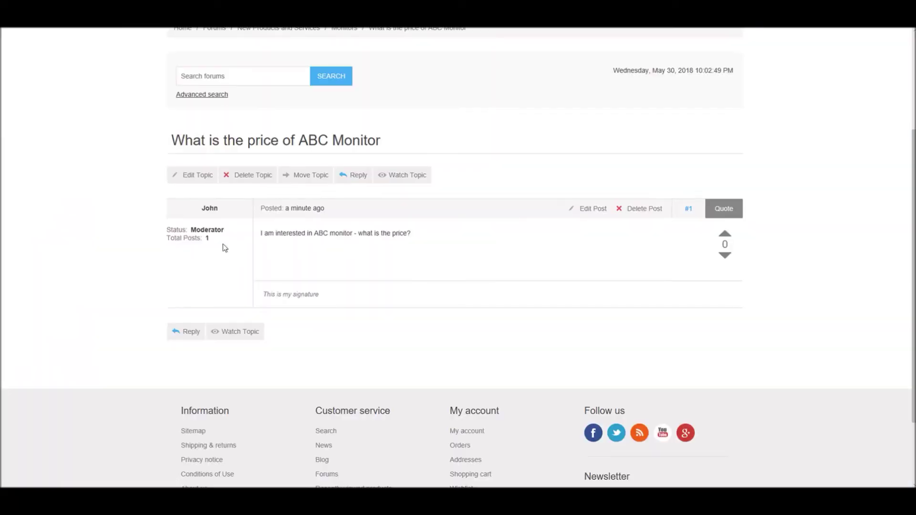
{"action": "double_click", "coordinate": [206, 238]}
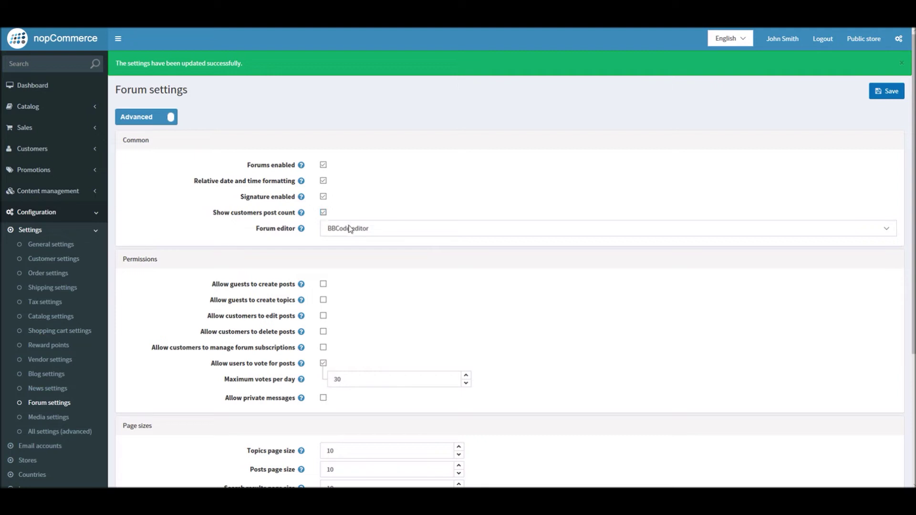
{"action": "left_click", "coordinate": [378, 231]}
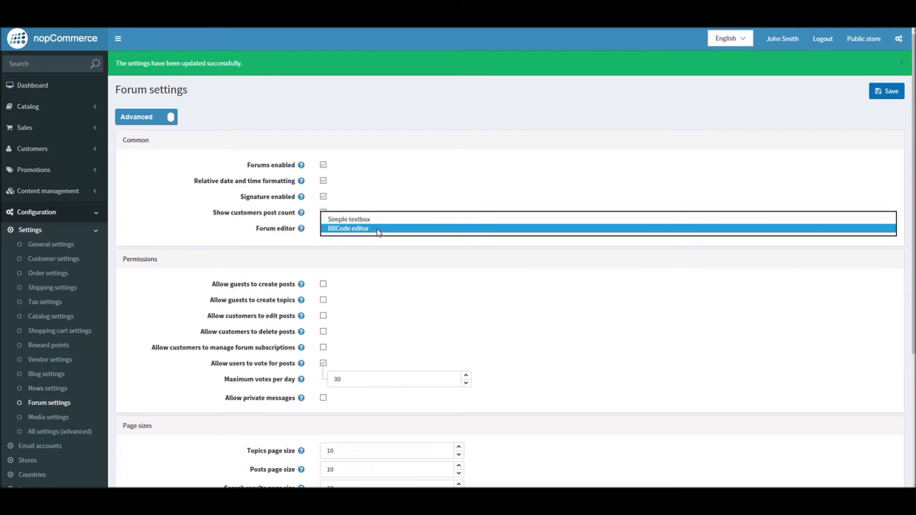
{"action": "left_click", "coordinate": [414, 256]}
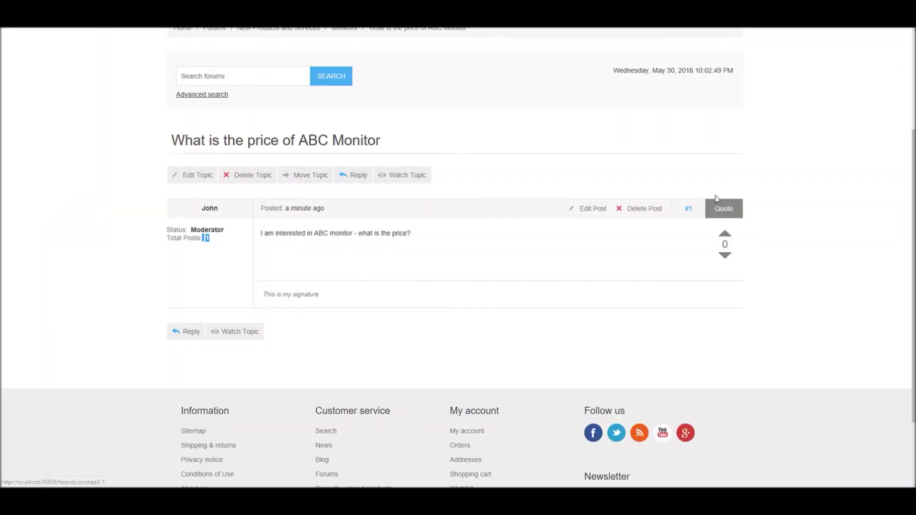
Start a reply on the ABC Monitor topic and try the BBCode image and link buttons
{"action": "left_click", "coordinate": [187, 332]}
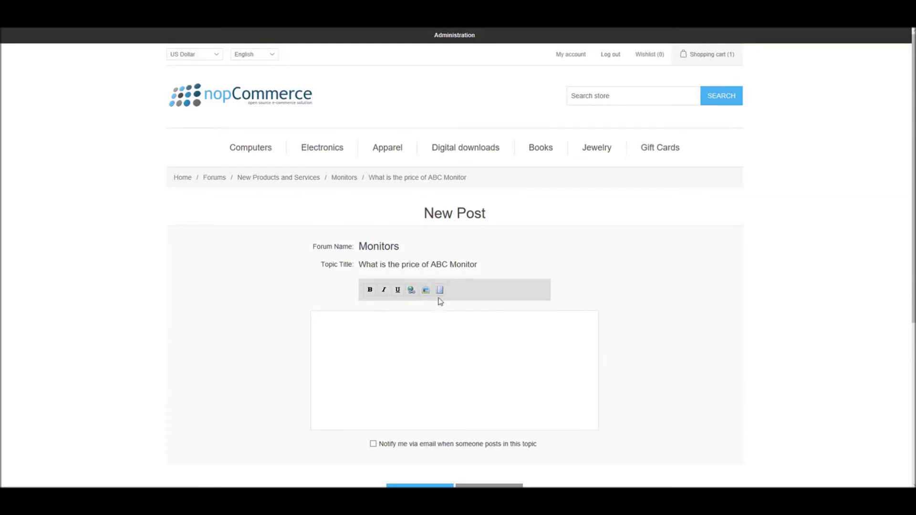
{"action": "left_click", "coordinate": [426, 290]}
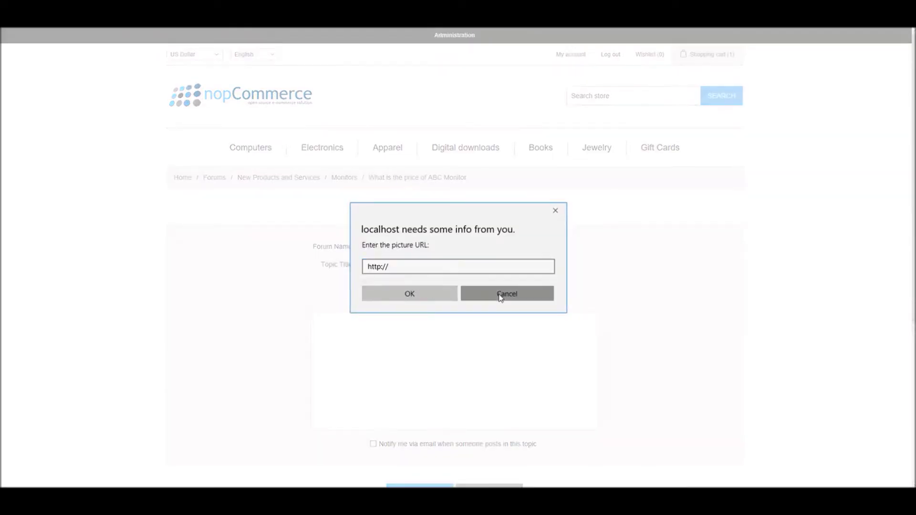
{"action": "left_click", "coordinate": [499, 293]}
{"action": "left_click", "coordinate": [411, 291]}
{"action": "left_click", "coordinate": [504, 311]}
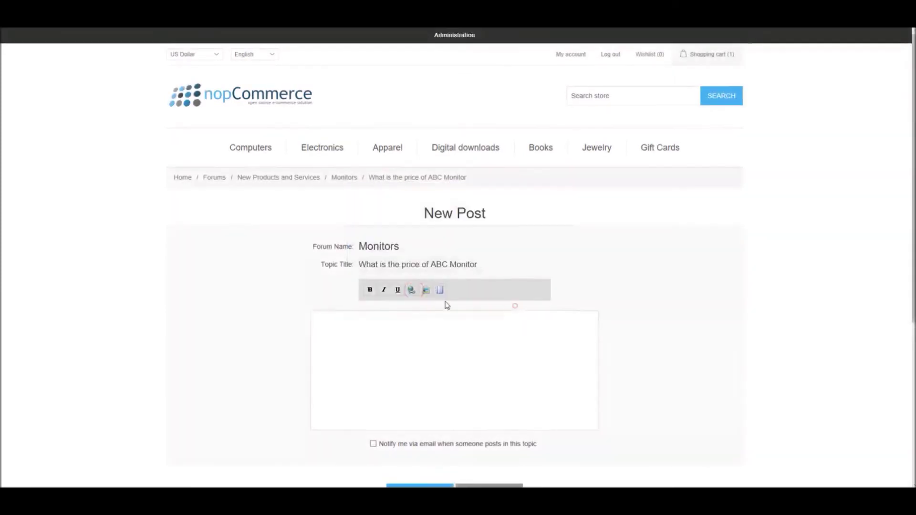
{"action": "left_click", "coordinate": [457, 319]}
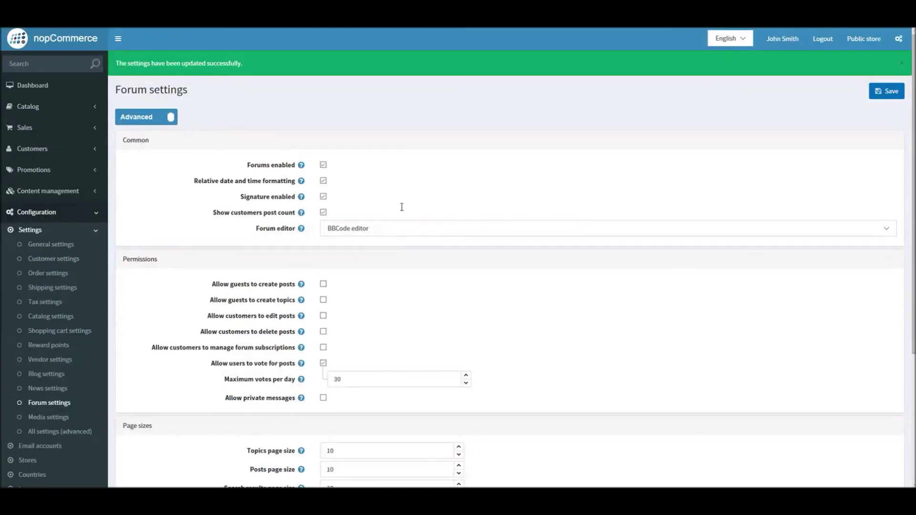
Allow guests to create forum topics, leaving customer post deletion turned off
{"action": "scroll", "coordinate": [902, 179], "scroll_direction": "down", "scroll_amount": 3}
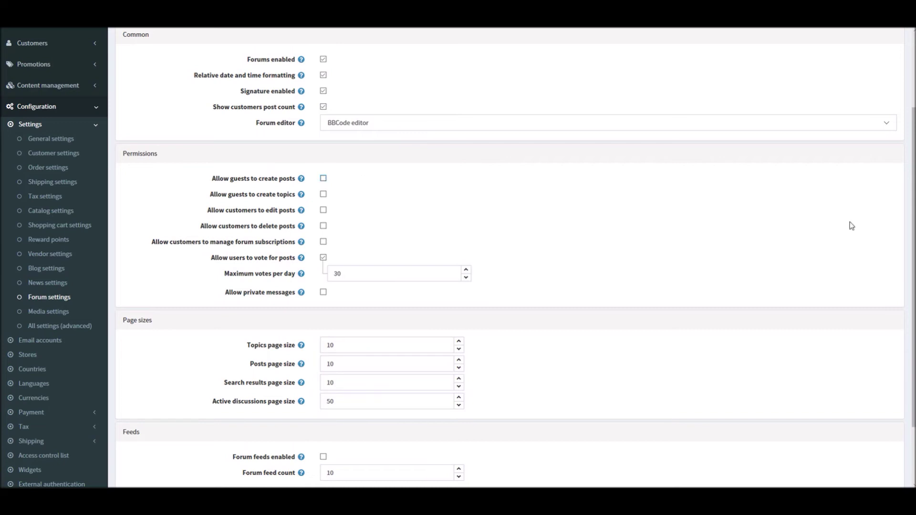
{"action": "left_click", "coordinate": [323, 194]}
{"action": "left_click", "coordinate": [324, 228]}
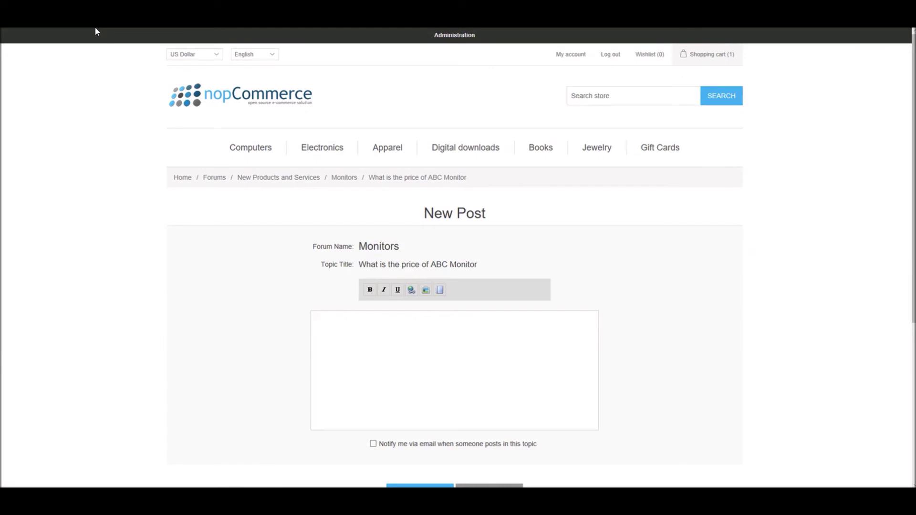
Try upvoting your own ABC Monitor post and dismiss the 'cannot vote for your own post' alert
{"action": "left_click", "coordinate": [387, 177]}
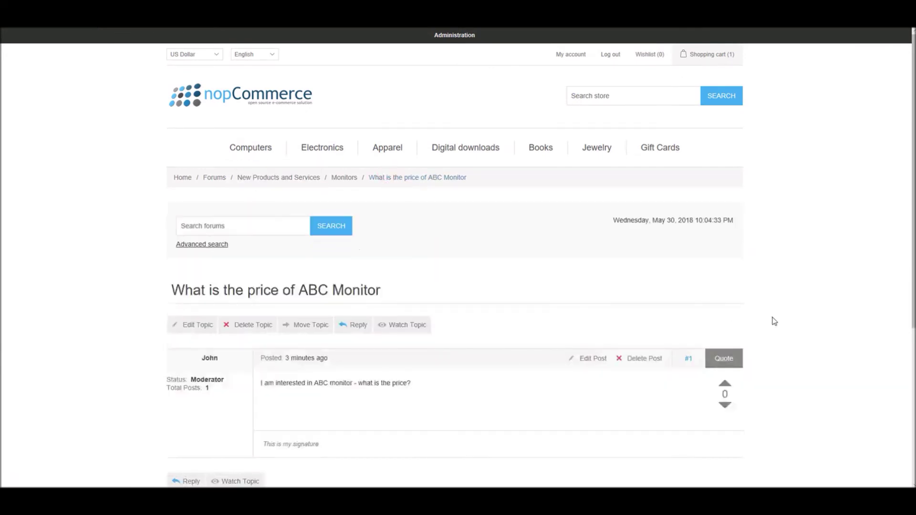
{"action": "left_click_drag", "start_coordinate": [908, 281], "coordinate": [908, 333]}
{"action": "left_click", "coordinate": [725, 304]}
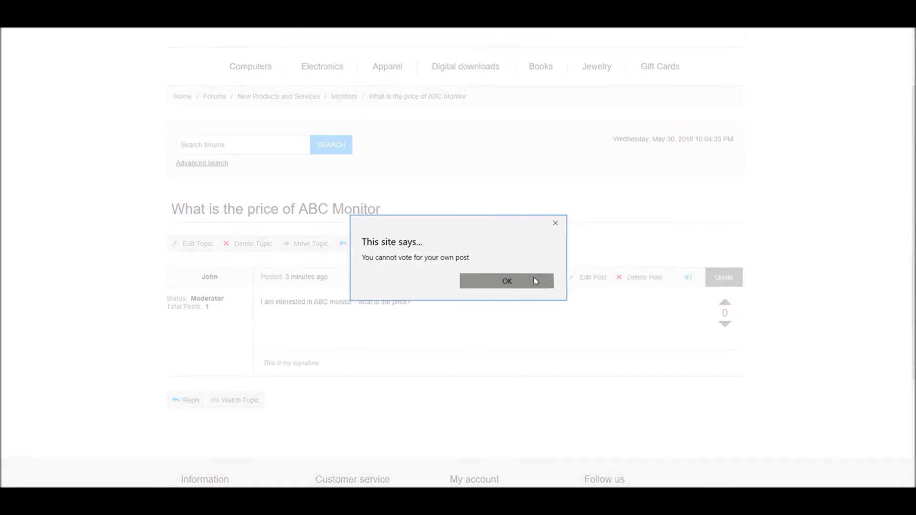
{"action": "left_click", "coordinate": [534, 277]}
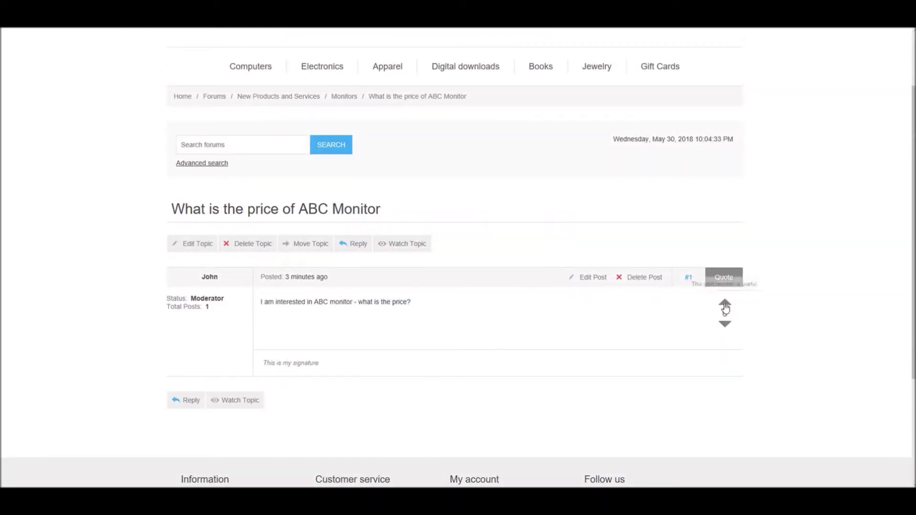
Set maximum votes per day to 30 and allow private messages with PM alerts on, notifications off
{"action": "key", "text": "ctrl+Tab"}
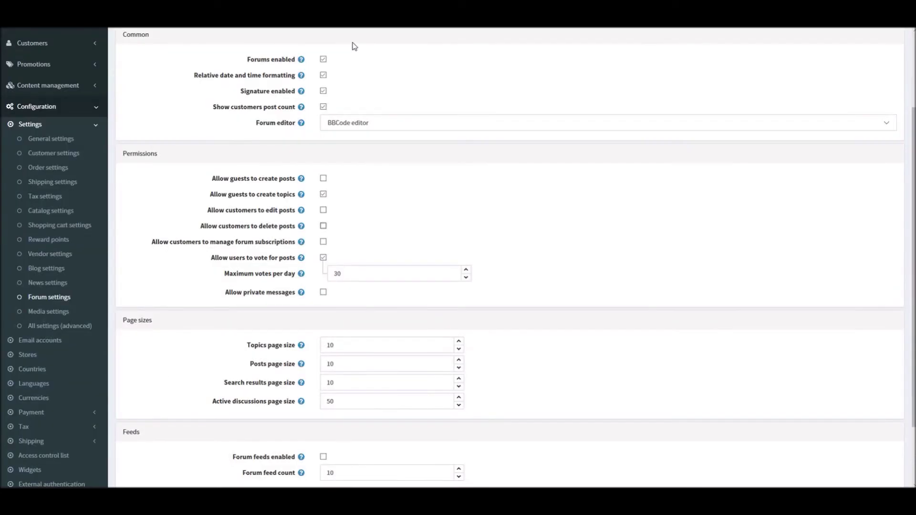
{"action": "double_click", "coordinate": [353, 274]}
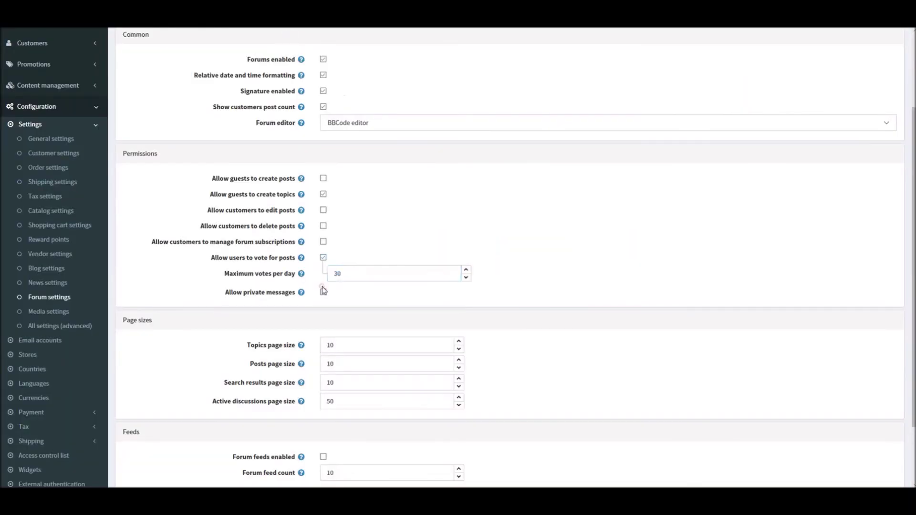
{"action": "left_click", "coordinate": [323, 292]}
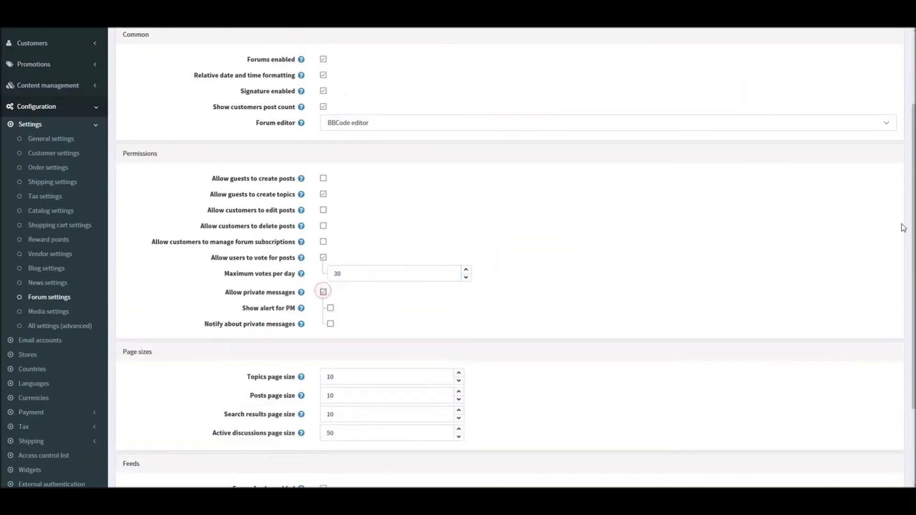
{"action": "left_click", "coordinate": [331, 308]}
{"action": "left_click", "coordinate": [330, 323]}
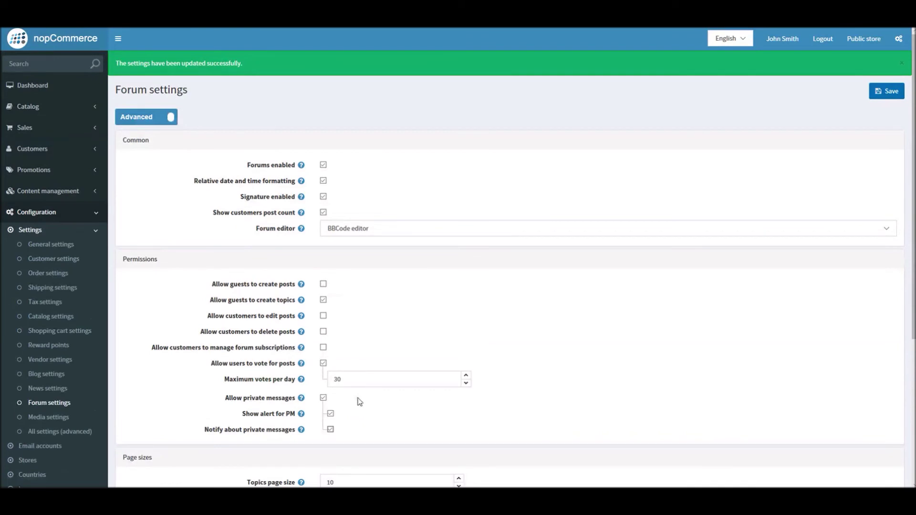
{"action": "left_click", "coordinate": [330, 429]}
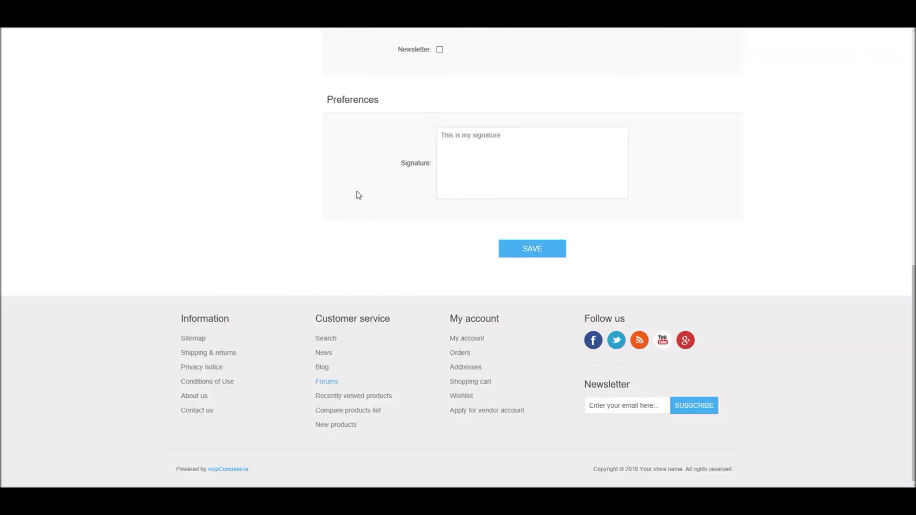
Reload the store so the inbox appears, then view the Sent Items private messages
{"action": "left_click", "coordinate": [358, 191]}
{"action": "left_click_drag", "start_coordinate": [911, 291], "coordinate": [672, 51]}
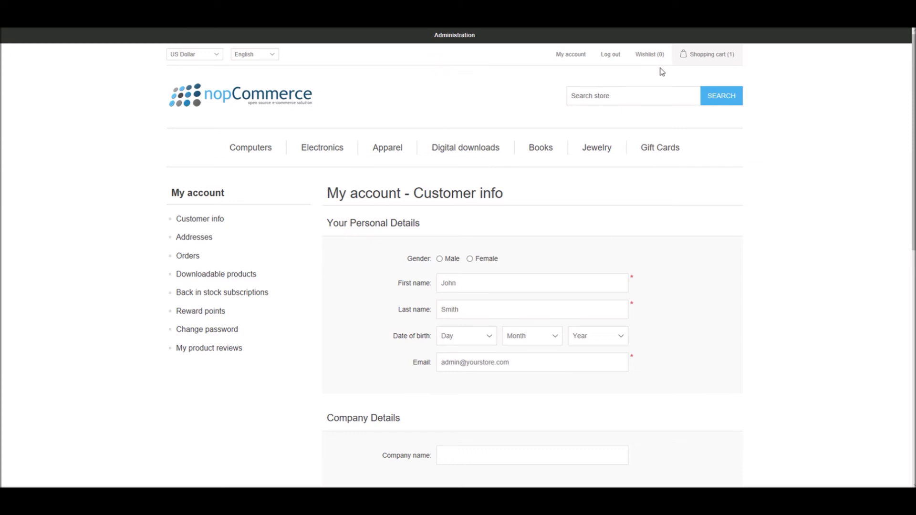
{"action": "key", "text": "F5"}
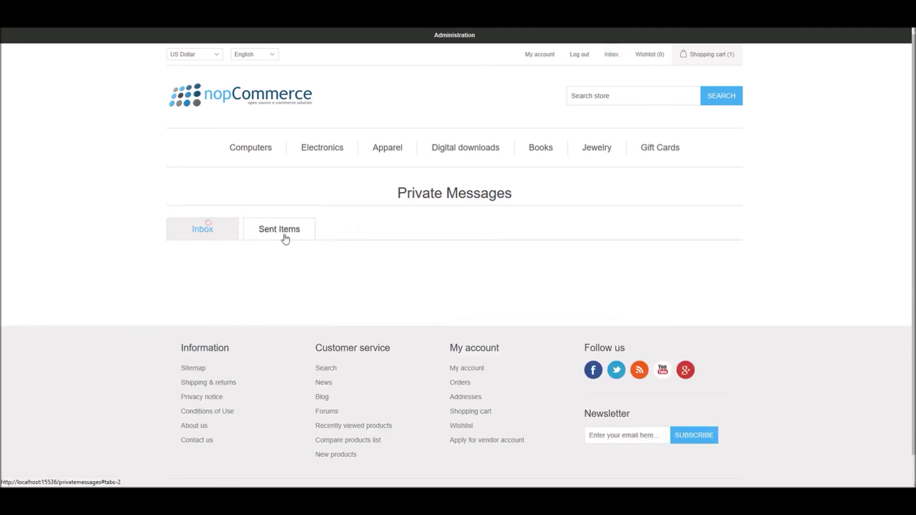
{"action": "left_click", "coordinate": [286, 235]}
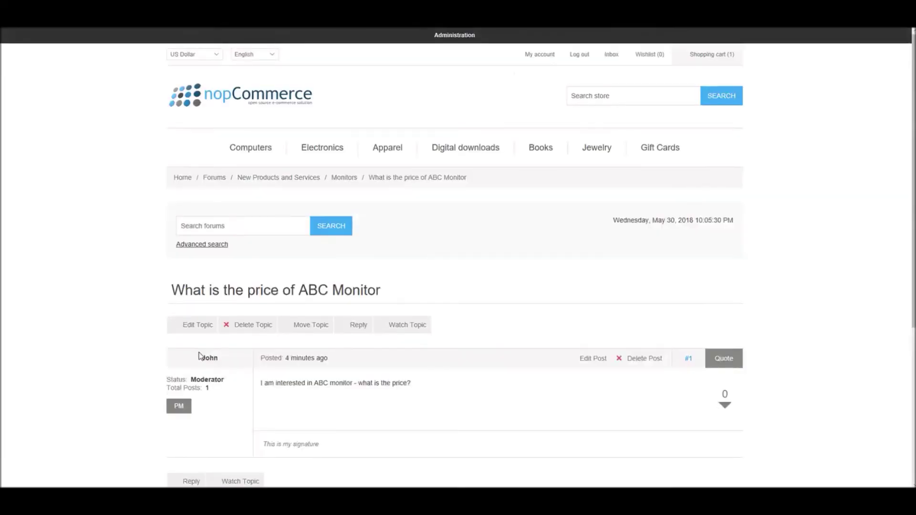
Send the ABC Monitor topic's author a private message with subject 'test' and body 'testing'
{"action": "scroll", "coordinate": [194, 351], "scroll_direction": "down", "scroll_amount": 2}
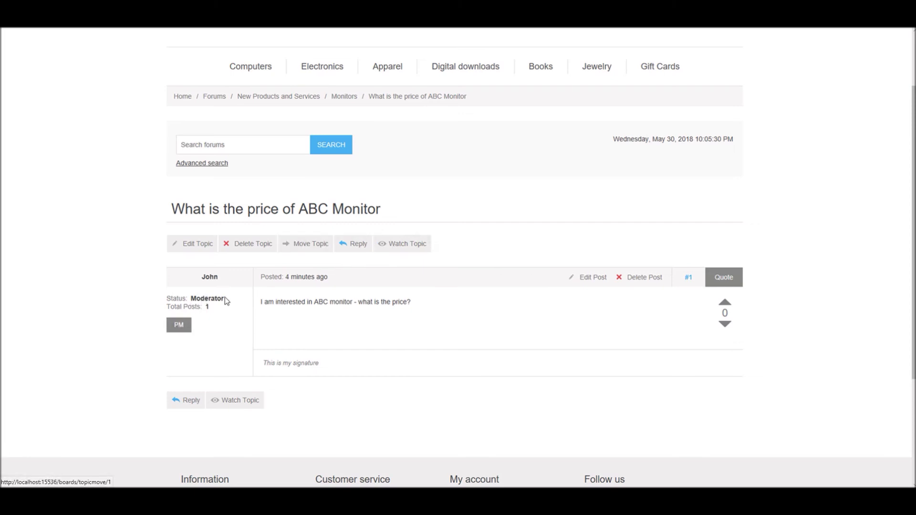
{"action": "left_click", "coordinate": [178, 328]}
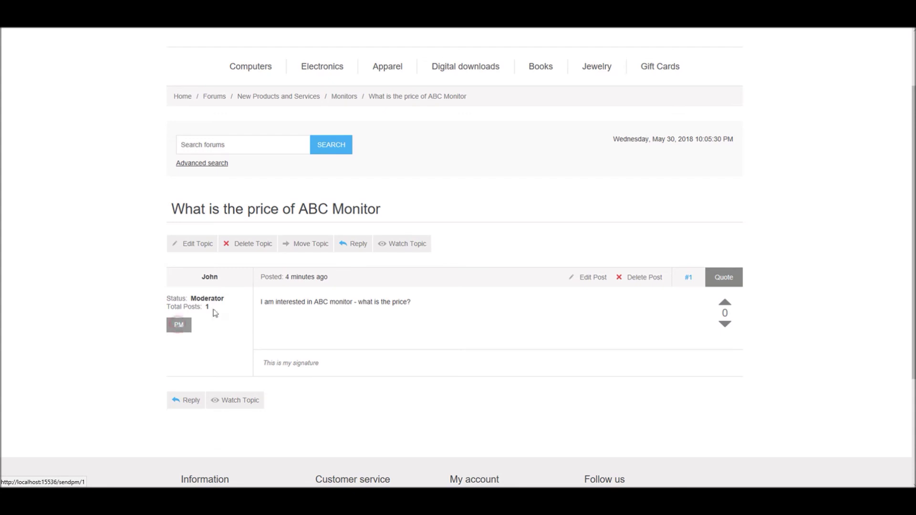
{"action": "left_click", "coordinate": [386, 246]}
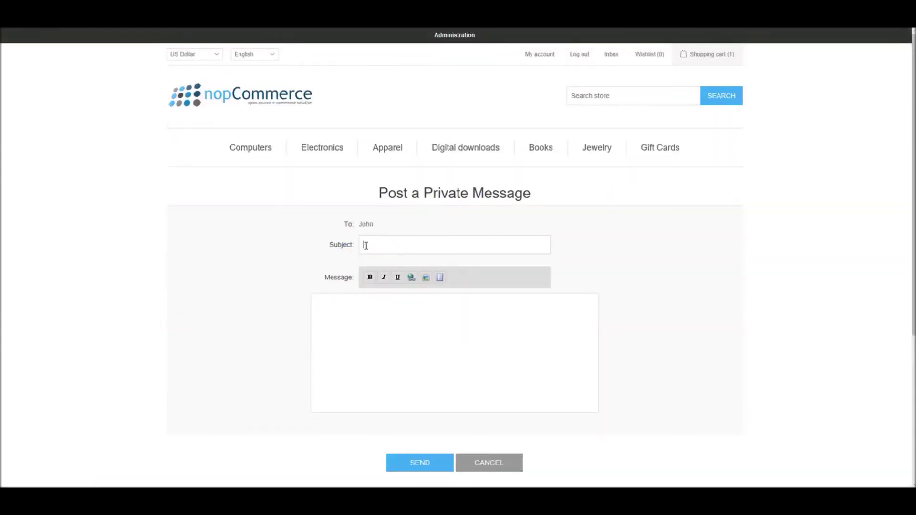
{"action": "type", "text": "test"}
{"action": "left_click", "coordinate": [398, 311]}
{"action": "left_click", "coordinate": [429, 470]}
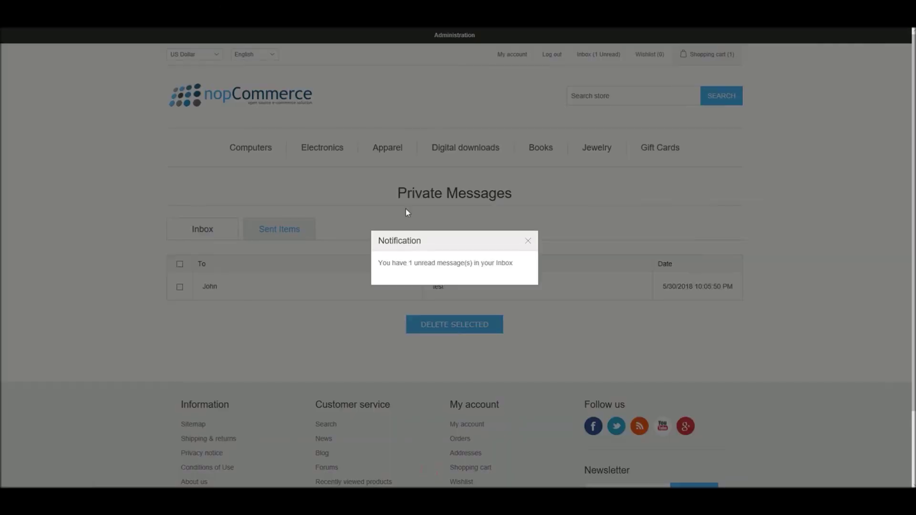
Reply to the 'test' message with 'thanks', sending it as 'Re: test'
{"action": "left_click", "coordinate": [528, 244]}
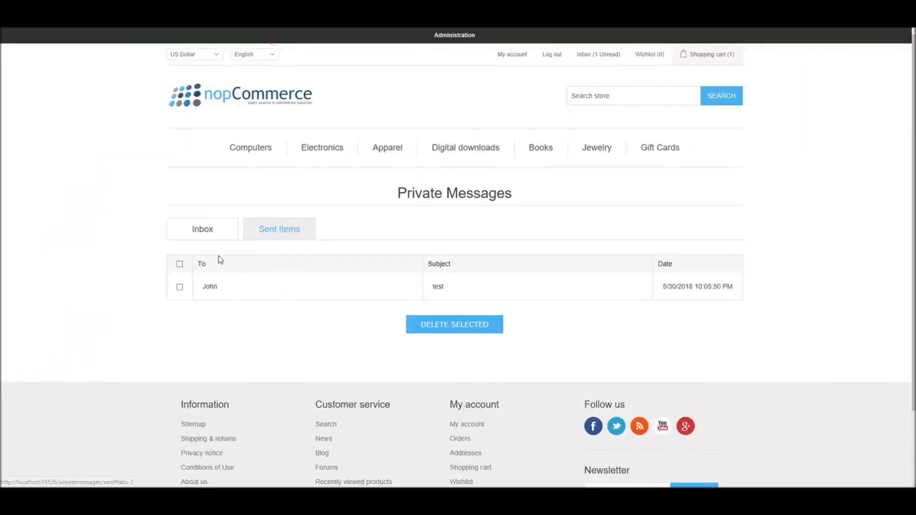
{"action": "left_click", "coordinate": [440, 288]}
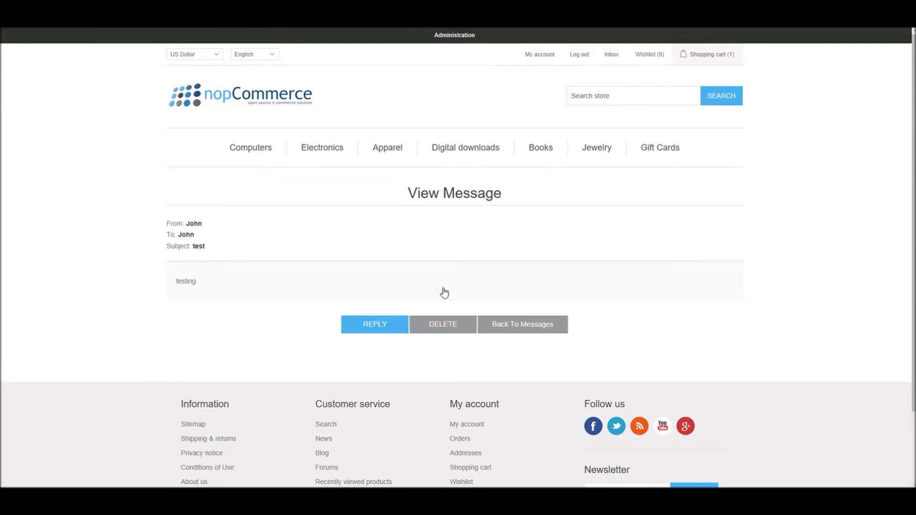
{"action": "left_click", "coordinate": [380, 324]}
{"action": "left_click", "coordinate": [407, 309]}
{"action": "type", "text": "thanks"}
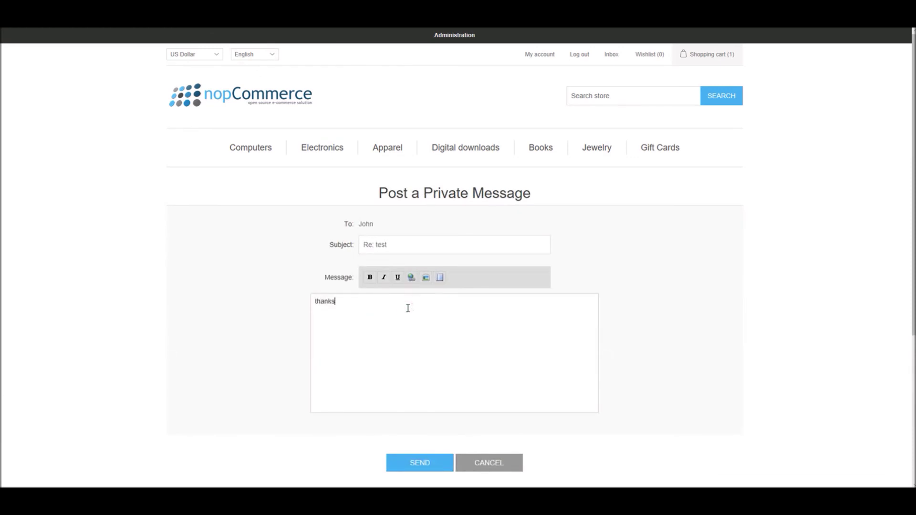
{"action": "left_click", "coordinate": [427, 472]}
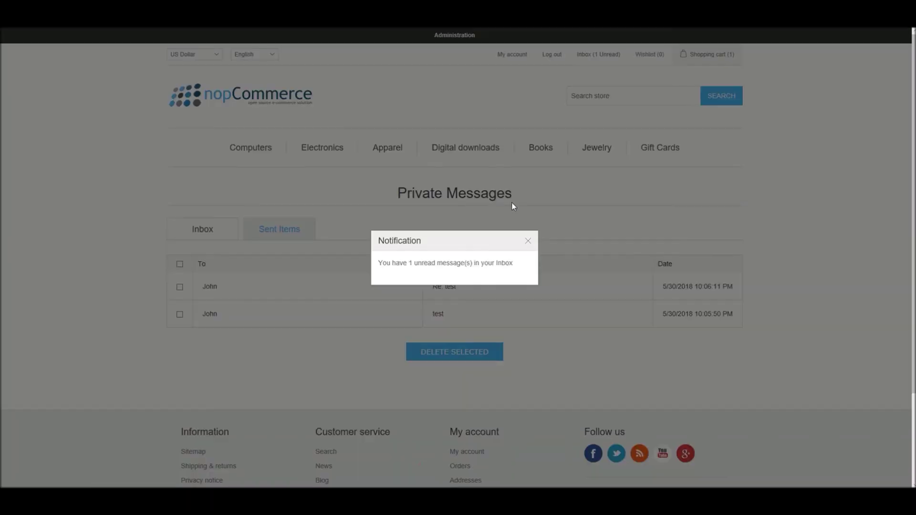
{"action": "left_click", "coordinate": [527, 248]}
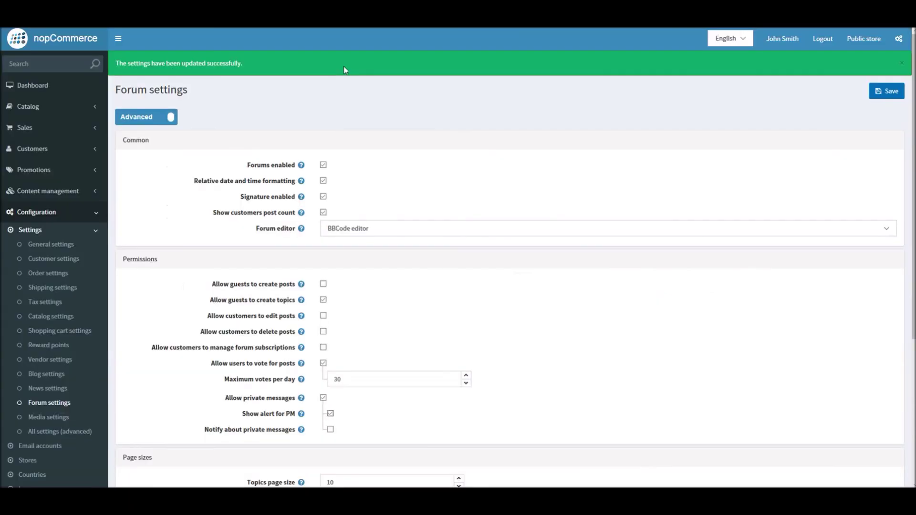
Turn off private message notifications and select the Topics page size value
{"action": "left_click", "coordinate": [330, 428]}
{"action": "left_click_drag", "start_coordinate": [910, 171], "coordinate": [909, 264]}
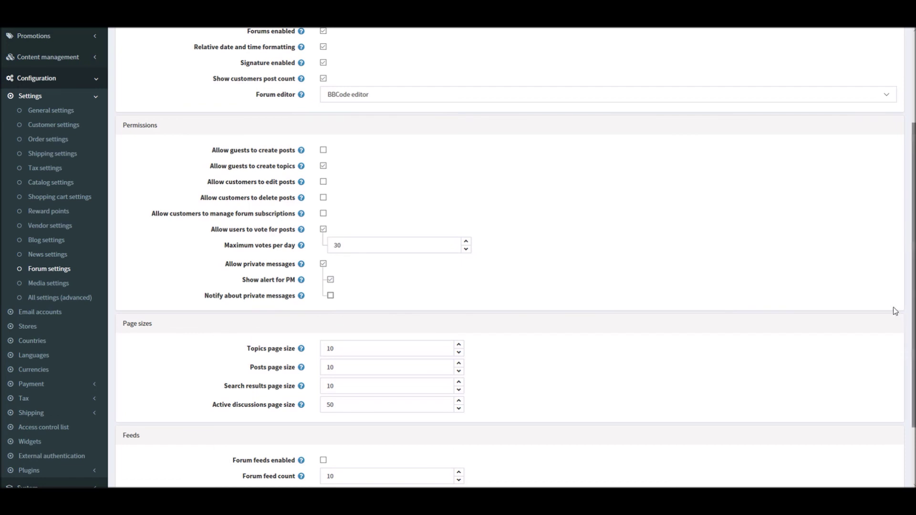
{"action": "scroll", "coordinate": [913, 285], "scroll_direction": "down", "scroll_amount": 1}
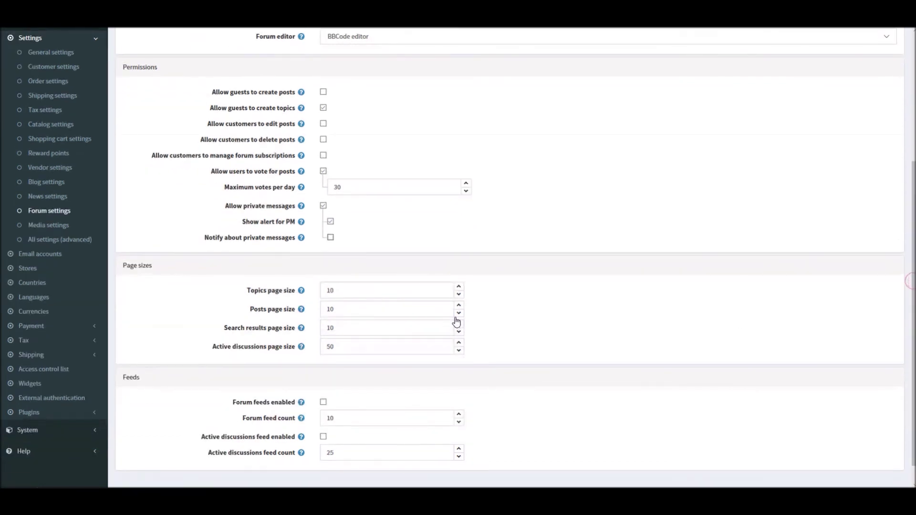
{"action": "left_click", "coordinate": [375, 290]}
{"action": "double_click", "coordinate": [375, 290]}
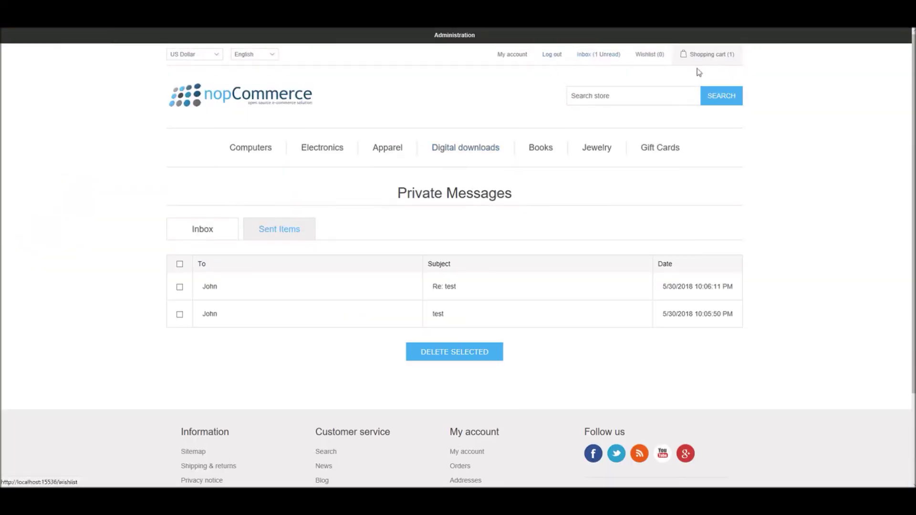
From the footer Forums link, view the storefront's Keyboard forum, which has no topics yet
{"action": "scroll", "coordinate": [912, 111], "scroll_direction": "down", "scroll_amount": 3}
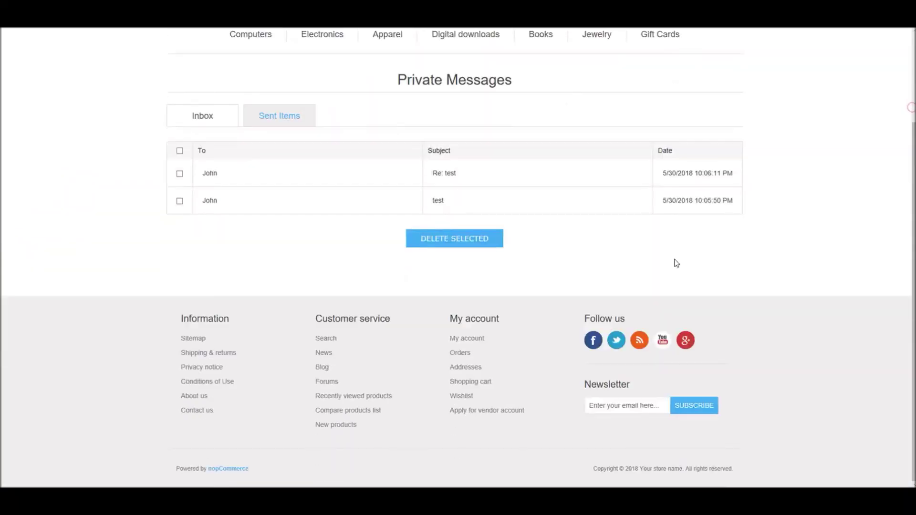
{"action": "left_click", "coordinate": [328, 382]}
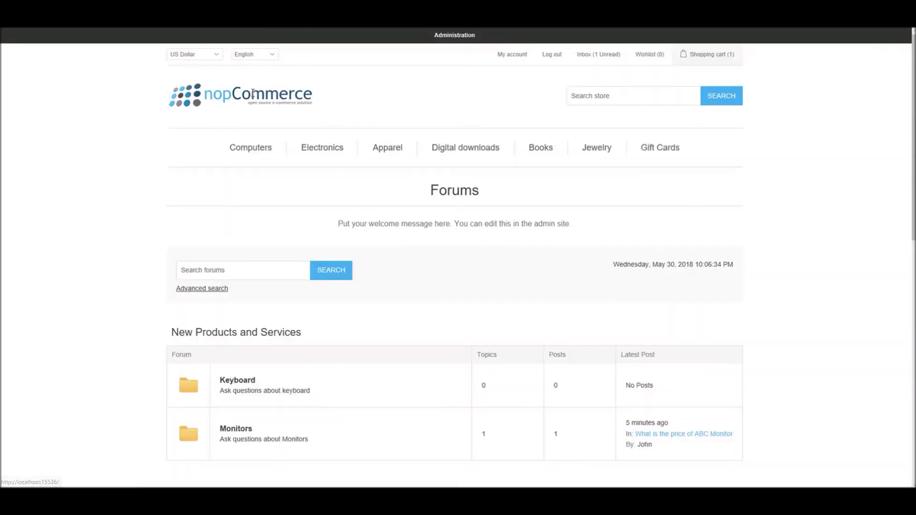
{"action": "left_click", "coordinate": [244, 384]}
{"action": "left_click_drag", "start_coordinate": [909, 143], "coordinate": [895, 218]}
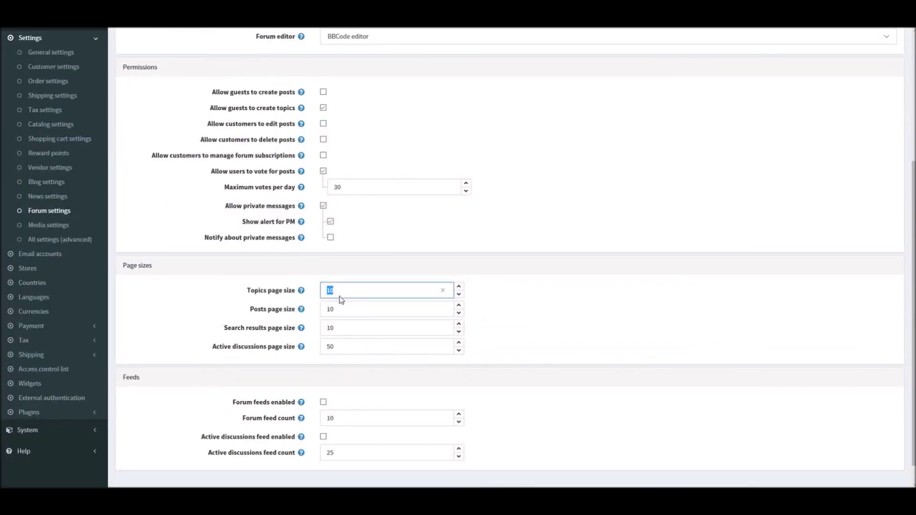
Leave the Posts page size and Search results page size both at 10
{"action": "left_click", "coordinate": [339, 310]}
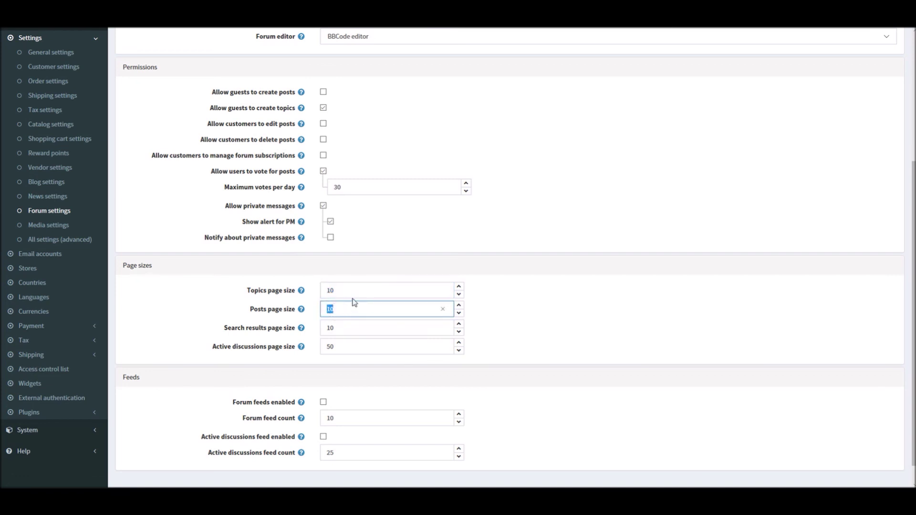
{"action": "left_click", "coordinate": [339, 323]}
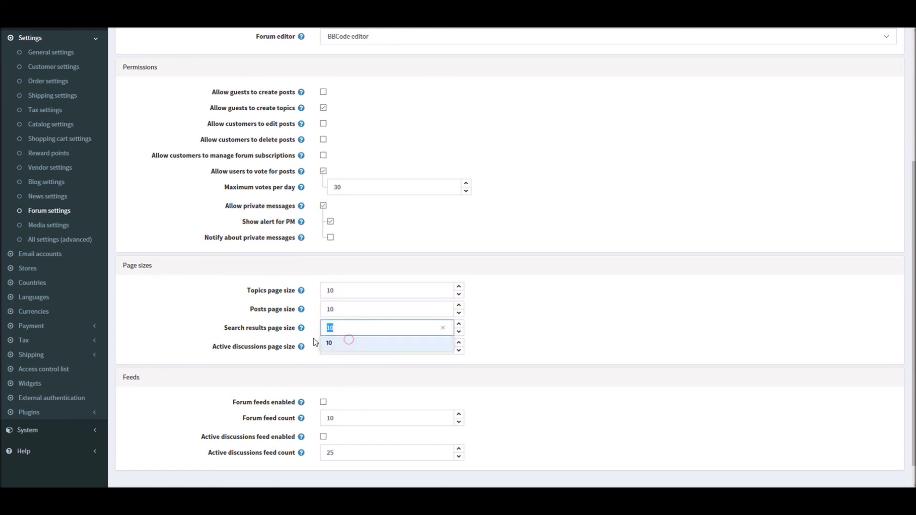
{"action": "left_click", "coordinate": [339, 343]}
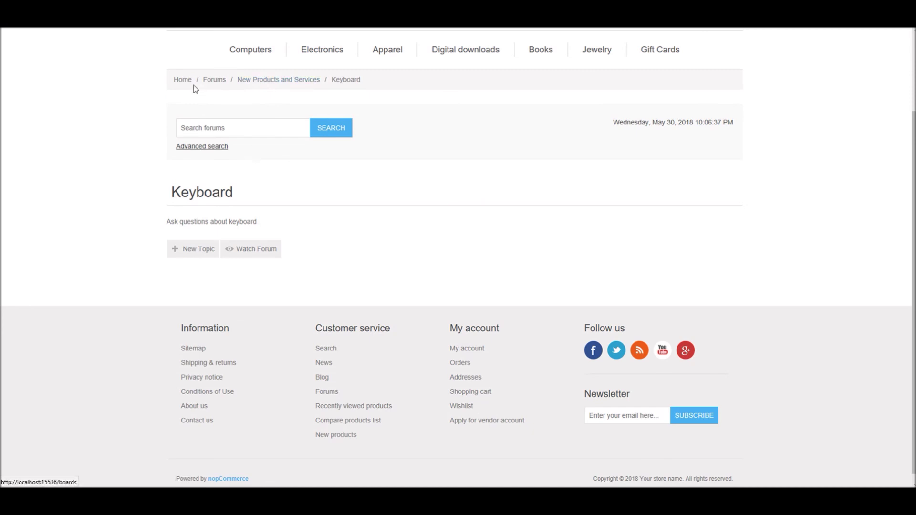
From the forums home, view all Active discussions, which lists the ABC Monitor topic
{"action": "left_click", "coordinate": [207, 82]}
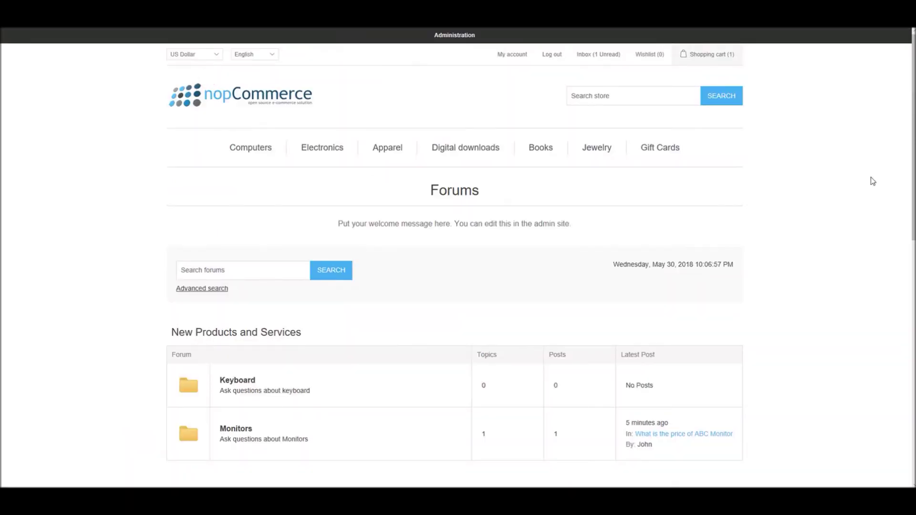
{"action": "scroll", "coordinate": [910, 172], "scroll_direction": "down", "scroll_amount": 9}
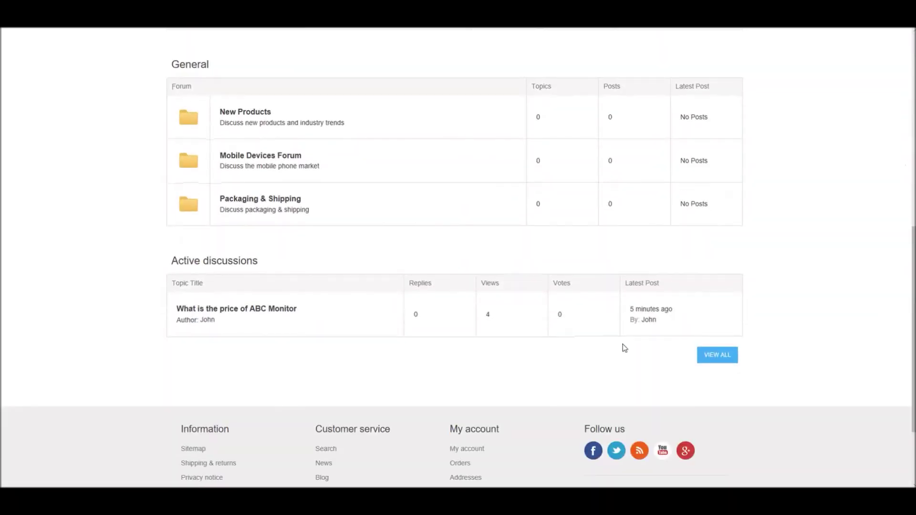
{"action": "left_click", "coordinate": [717, 355]}
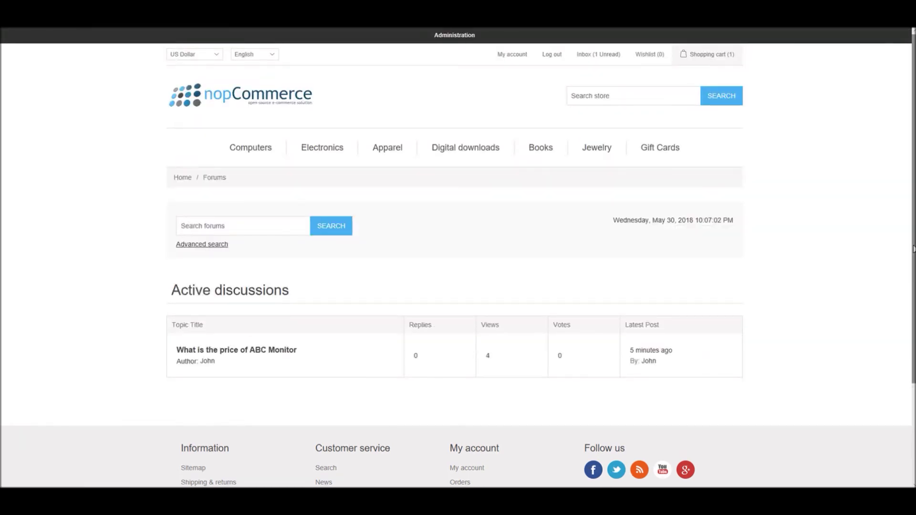
{"action": "scroll", "coordinate": [903, 157], "scroll_direction": "down", "scroll_amount": 3}
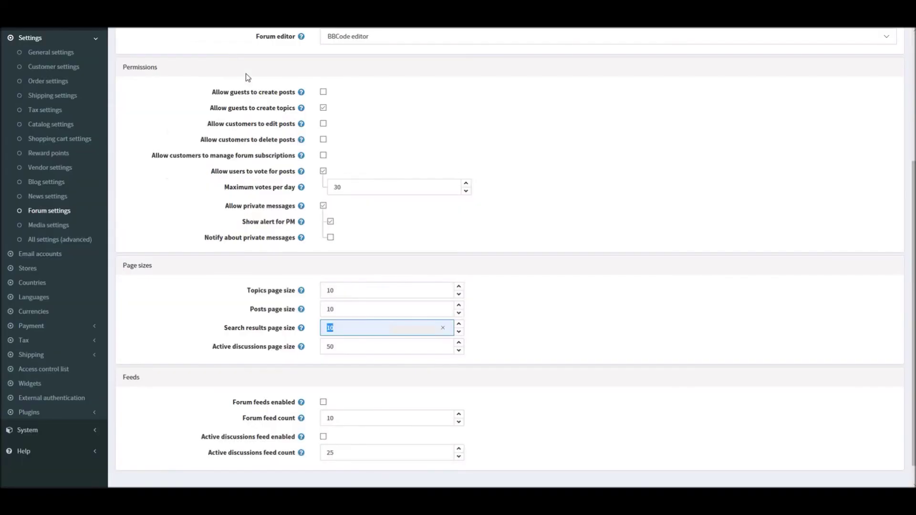
Turn on Forum feeds with count 10 and the Active discussions feed with count 25
{"action": "left_click", "coordinate": [571, 319]}
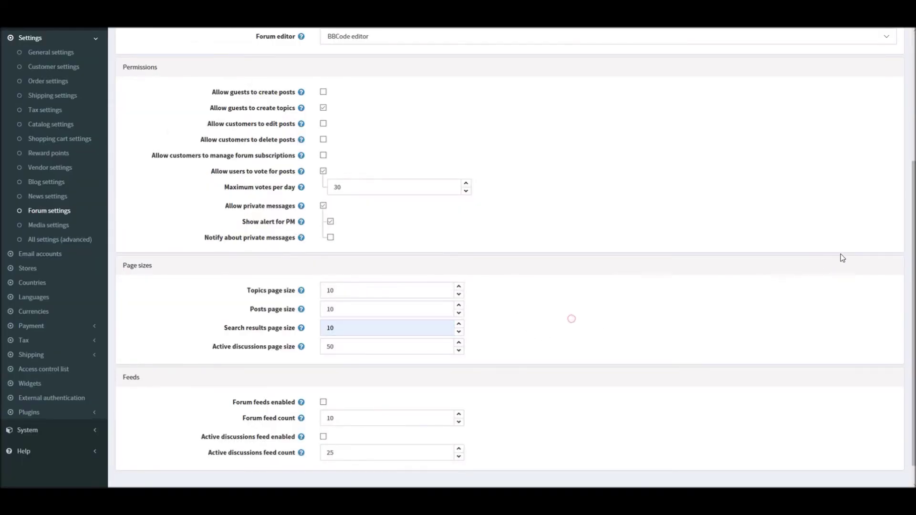
{"action": "scroll", "coordinate": [913, 258], "scroll_direction": "down", "scroll_amount": 1}
{"action": "left_click", "coordinate": [158, 352]}
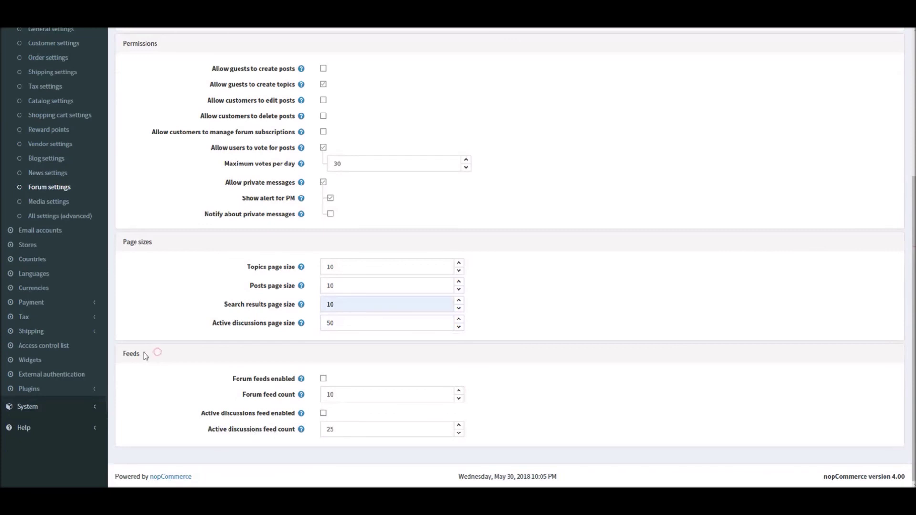
{"action": "left_click", "coordinate": [323, 378]}
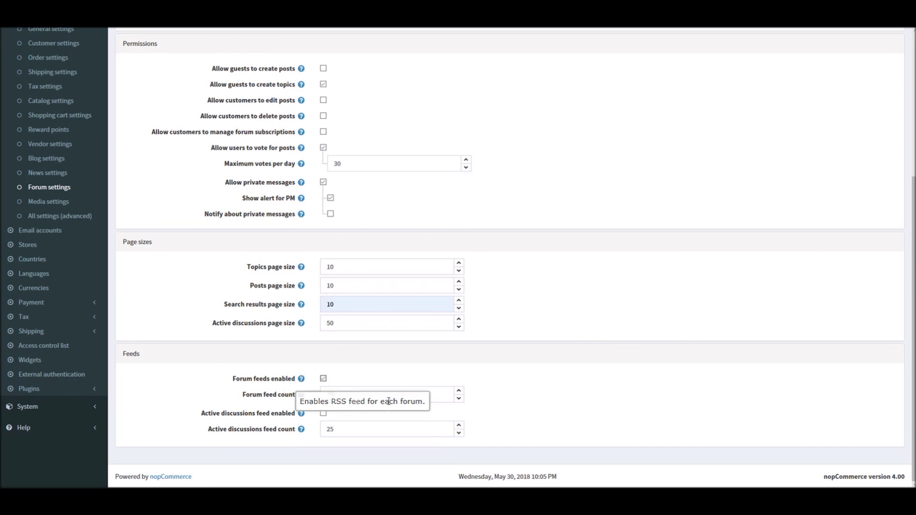
{"action": "left_click", "coordinate": [385, 377]}
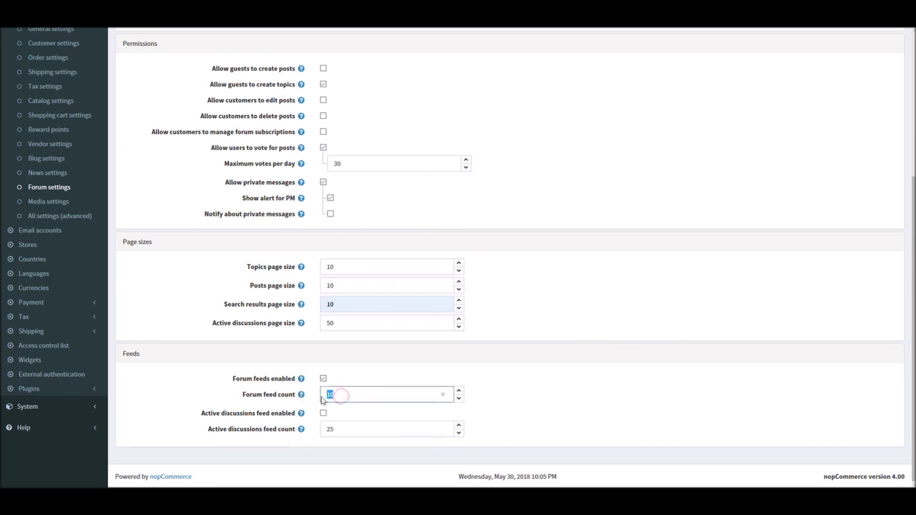
{"action": "left_click", "coordinate": [368, 371]}
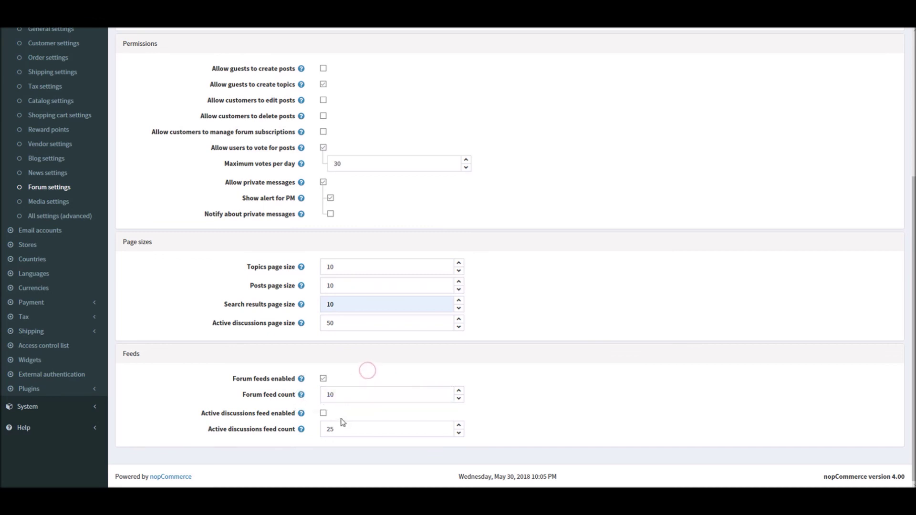
{"action": "left_click", "coordinate": [323, 413]}
{"action": "left_click", "coordinate": [328, 429]}
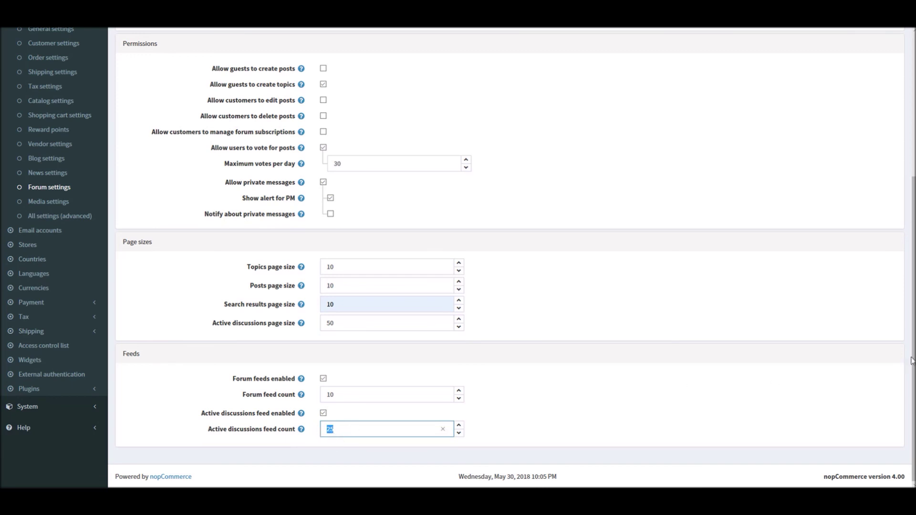
{"action": "left_click_drag", "start_coordinate": [912, 361], "coordinate": [912, 219]}
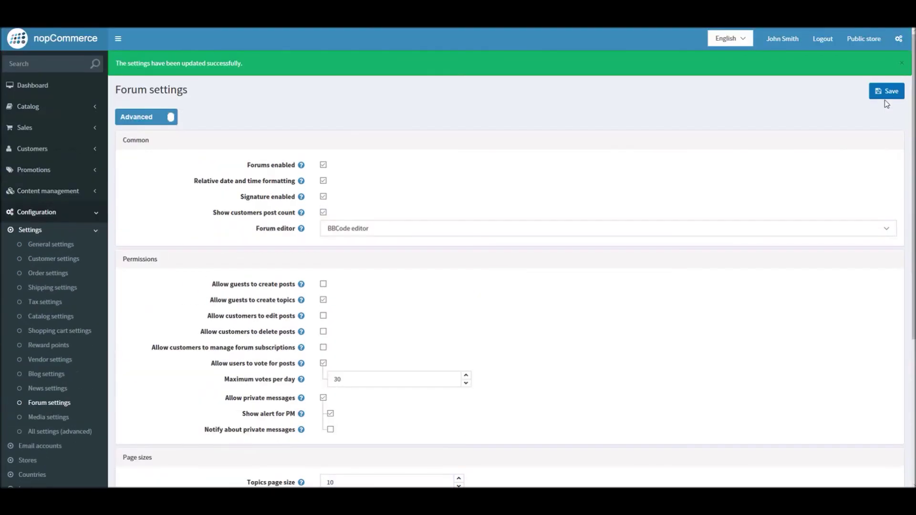